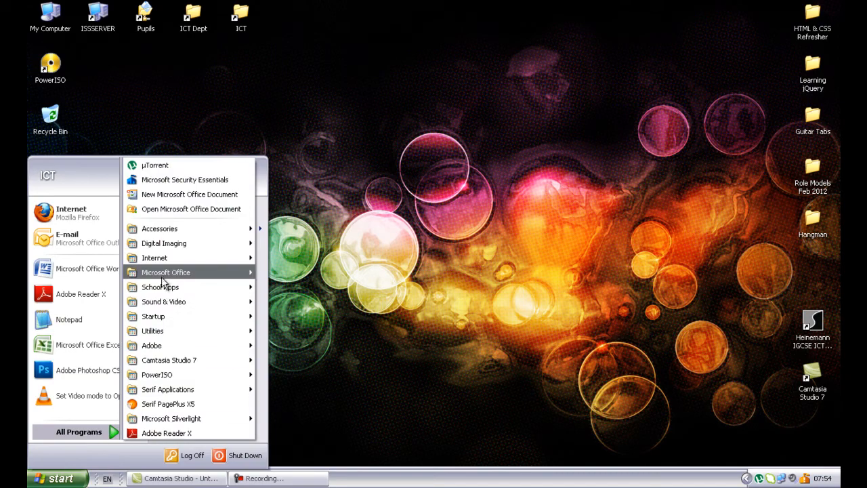
Start Microsoft Word and write "Font: A brief history" in the blank document
{"action": "left_click", "coordinate": [291, 359]}
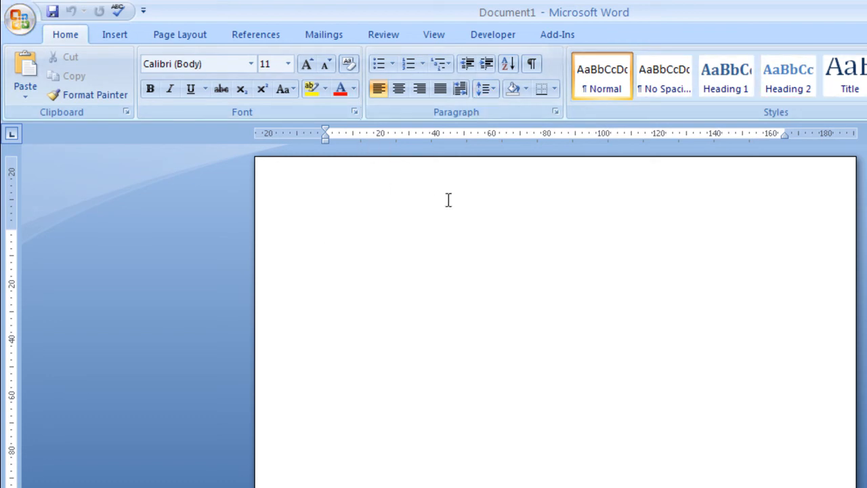
{"action": "type", "text": "A brief"}
{"action": "key", "text": "BackSpace"}
{"action": "key", "text": "BackSpace"}
{"action": "key", "text": "BackSpace"}
{"action": "key", "text": "BackSpace"}
{"action": "key", "text": "BackSpace"}
{"action": "key", "text": "BackSpace"}
{"action": "key", "text": "BackSpace"}
{"action": "type", "text": "Font: A brief hi"}
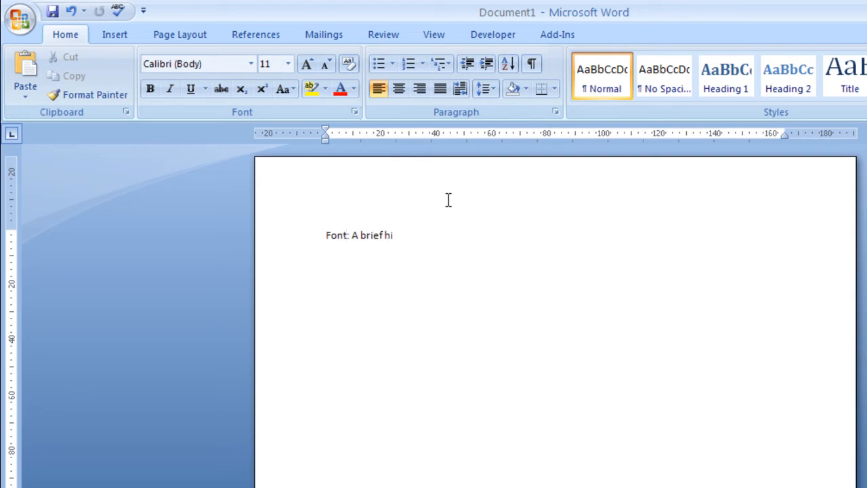
{"action": "type", "text": "story"}
Change the font of the whole line "Font: A brief history" to Arial
{"action": "double_click", "coordinate": [355, 237]}
{"action": "triple_click", "coordinate": [355, 237]}
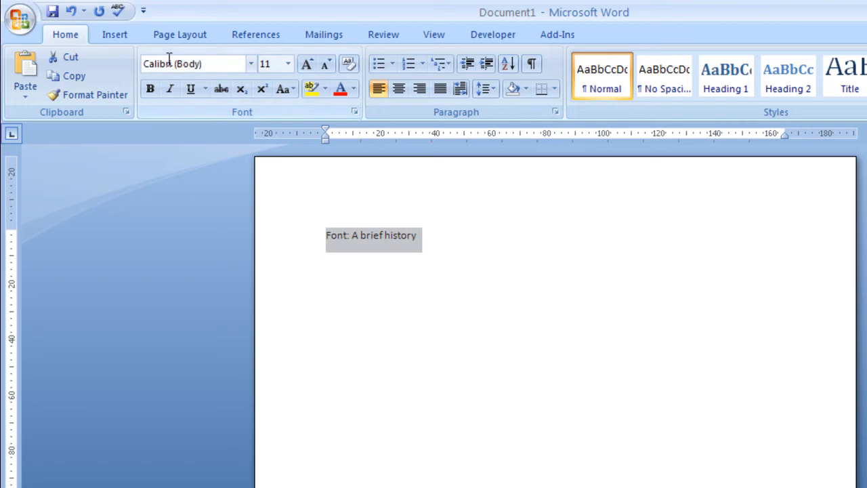
{"action": "left_click", "coordinate": [250, 64]}
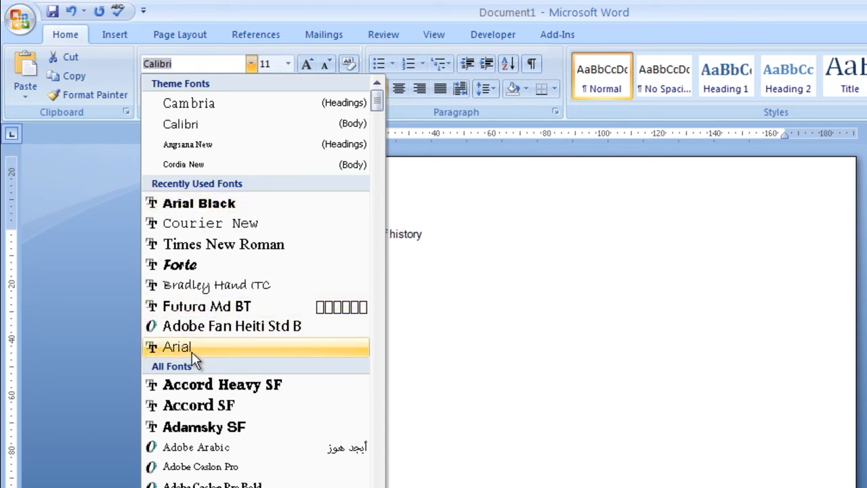
{"action": "scroll", "coordinate": [193, 352], "scroll_direction": "down", "scroll_amount": 2}
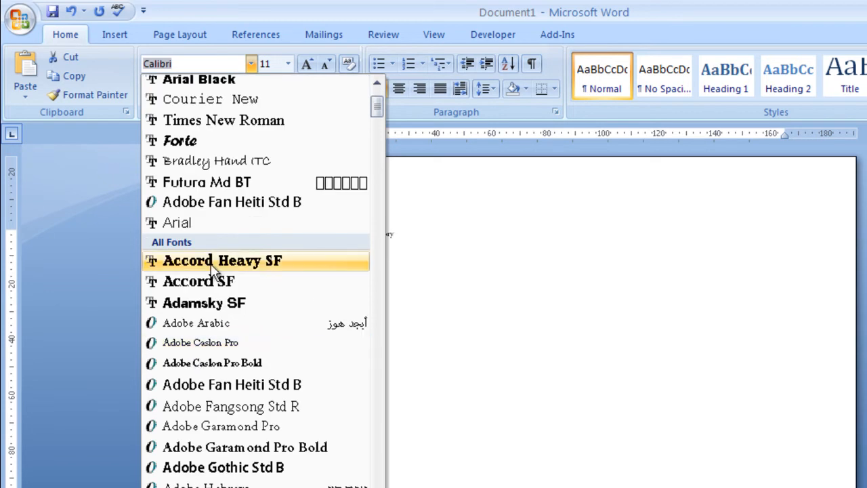
{"action": "scroll", "coordinate": [205, 228], "scroll_direction": "up", "scroll_amount": 2}
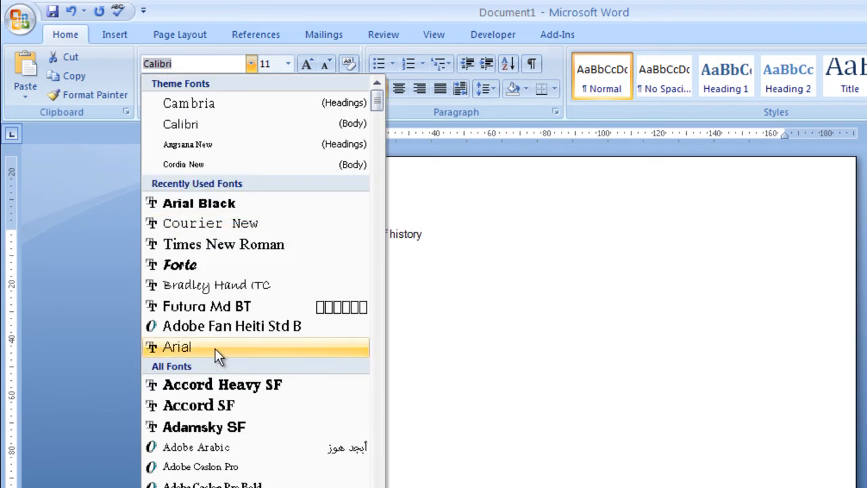
{"action": "scroll", "coordinate": [214, 348], "scroll_direction": "down", "scroll_amount": 6}
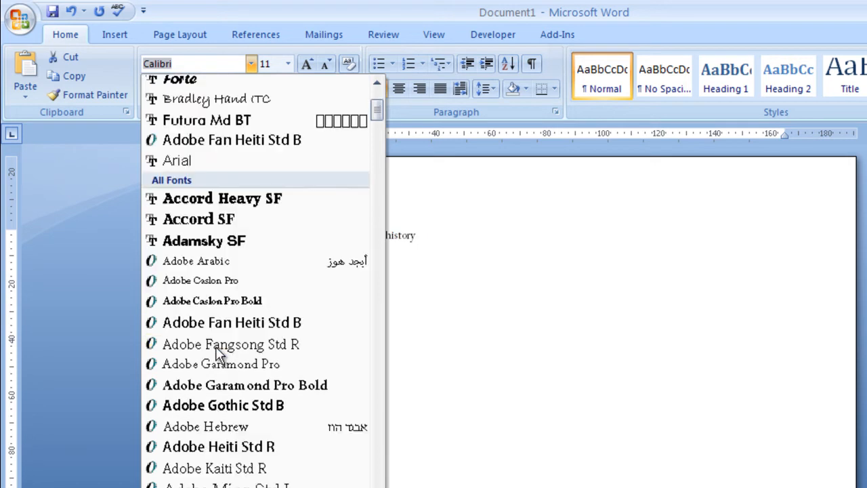
{"action": "scroll", "coordinate": [219, 353], "scroll_direction": "down", "scroll_amount": 13}
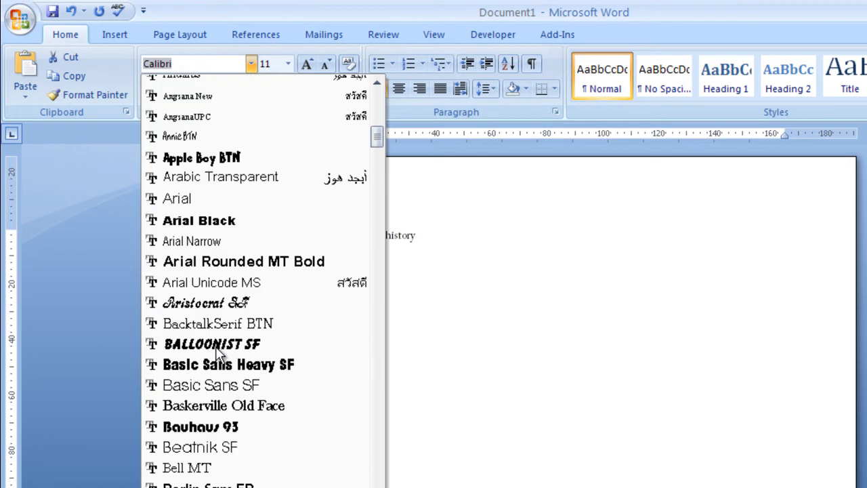
{"action": "scroll", "coordinate": [218, 352], "scroll_direction": "up", "scroll_amount": 5}
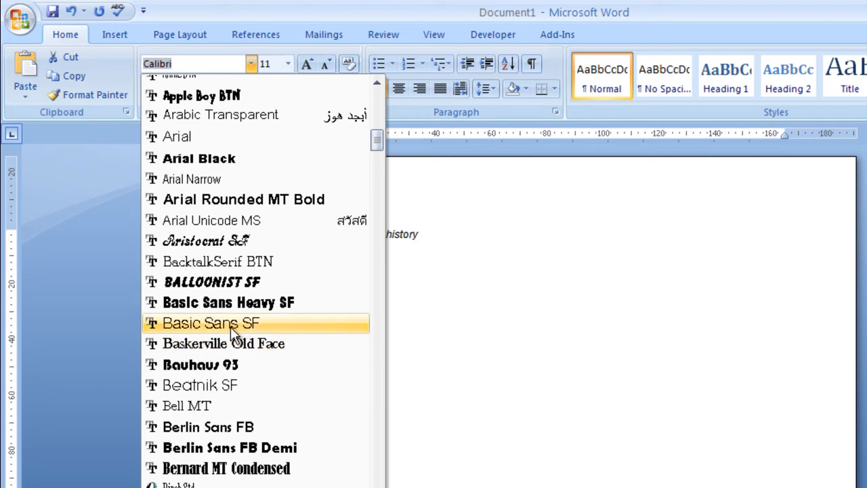
{"action": "scroll", "coordinate": [230, 327], "scroll_direction": "down", "scroll_amount": 3}
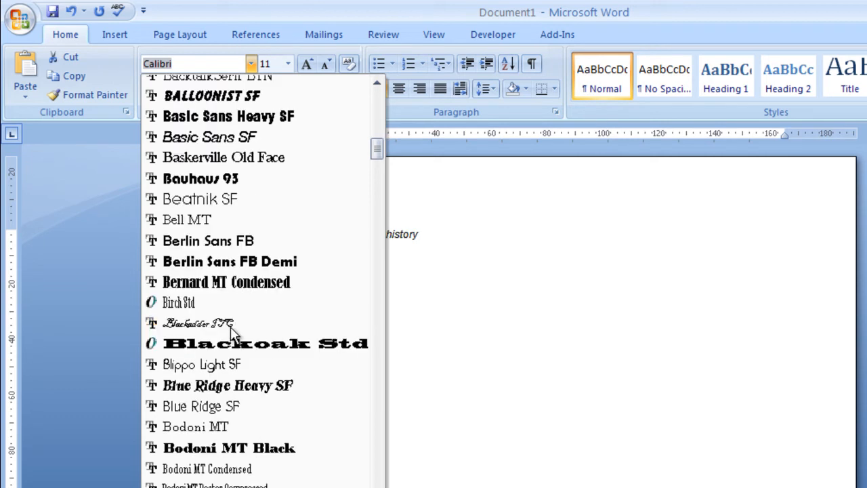
{"action": "scroll", "coordinate": [230, 327], "scroll_direction": "up", "scroll_amount": 5}
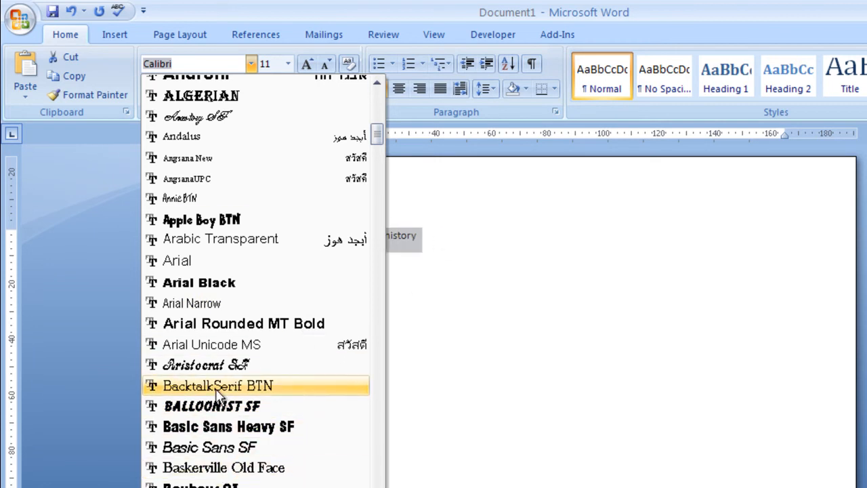
{"action": "left_click", "coordinate": [188, 260]}
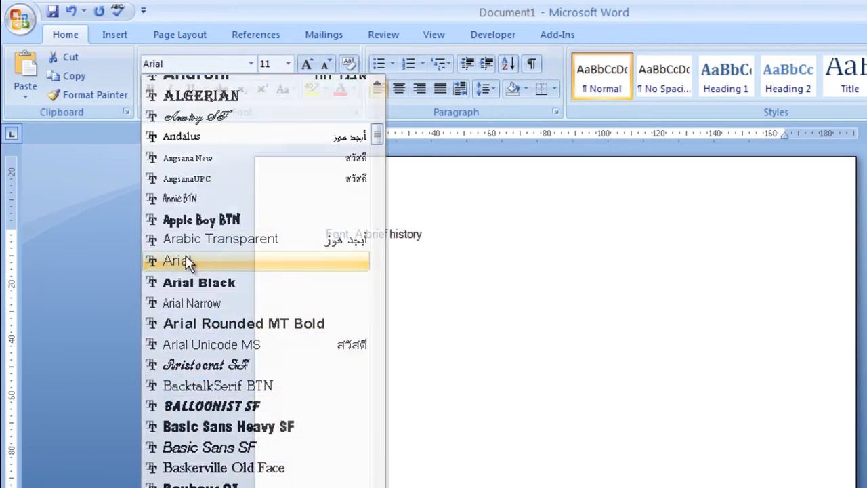
Set the font size of the whole line to 18
{"action": "left_click", "coordinate": [250, 63]}
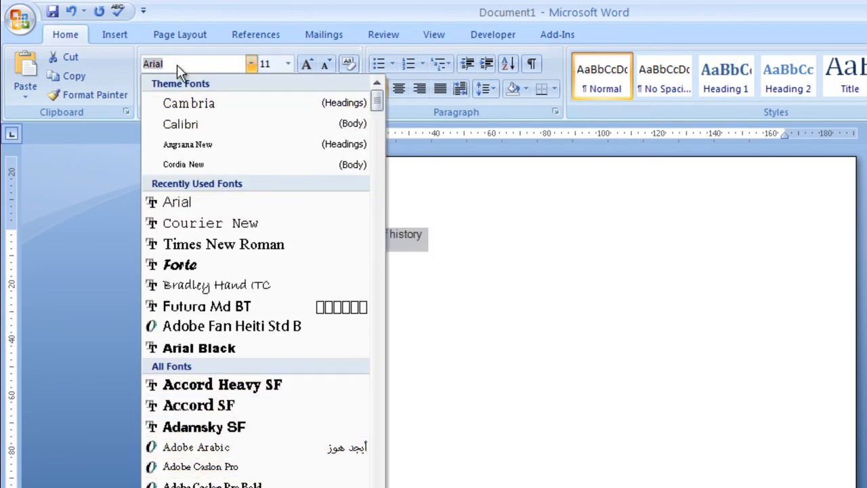
{"action": "left_click", "coordinate": [478, 237]}
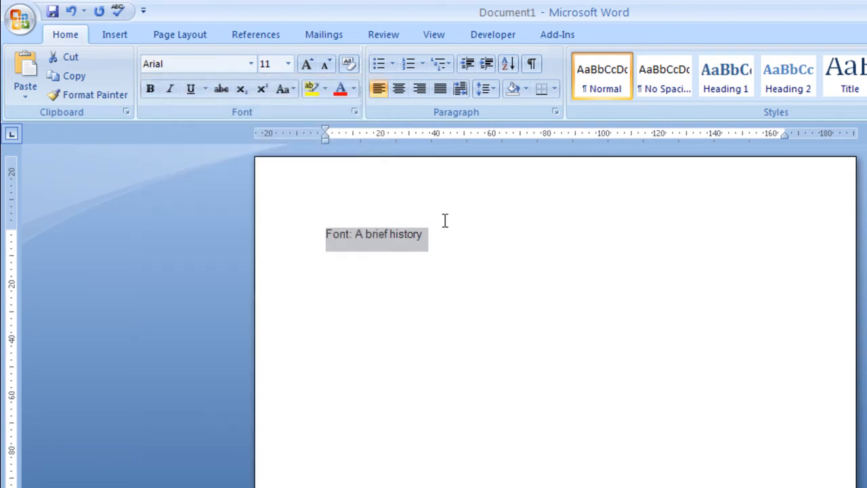
{"action": "left_click", "coordinate": [290, 64]}
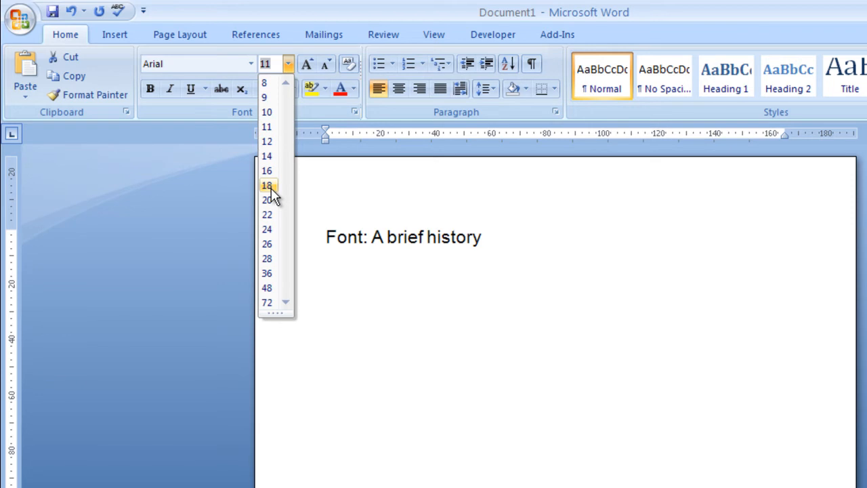
{"action": "left_click", "coordinate": [271, 188]}
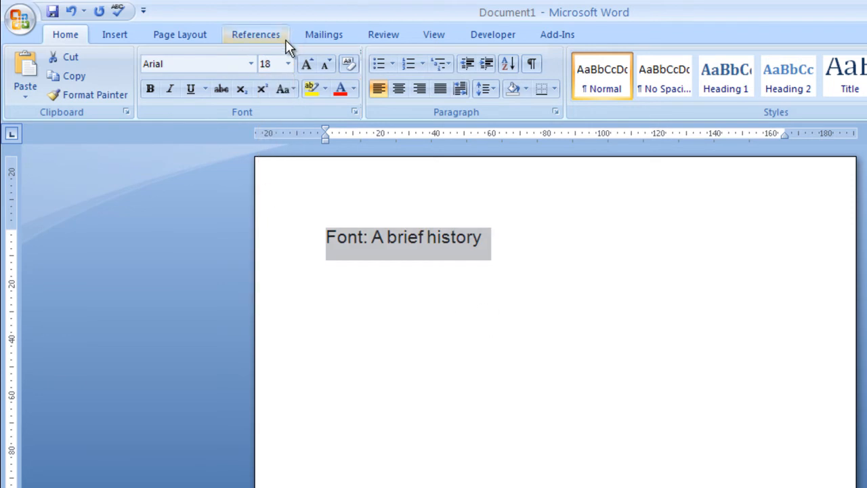
Enter a custom font size of 6 for the selected line
{"action": "left_click", "coordinate": [287, 63]}
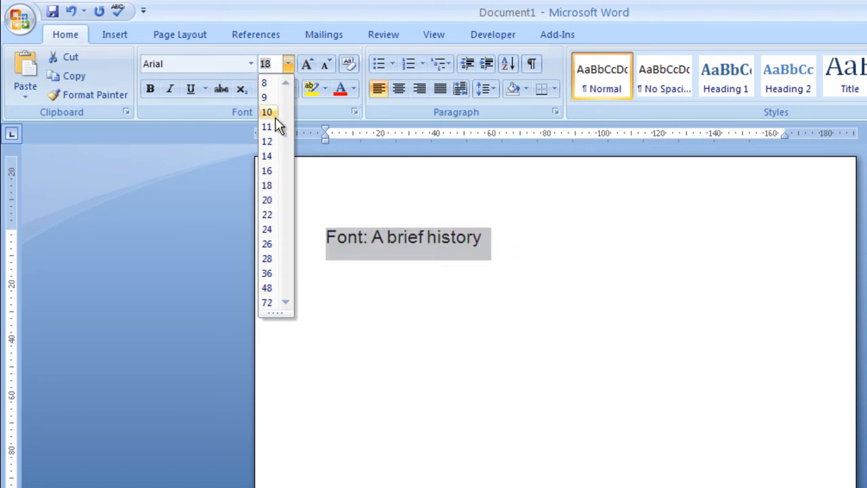
{"action": "type", "text": "6"}
{"action": "key", "text": "Return"}
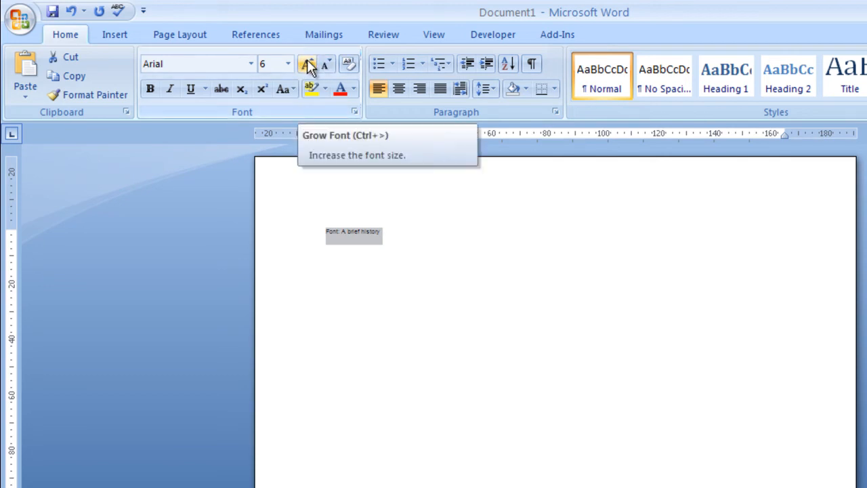
Enlarge the selected line in increments with Grow Font until its size is 18
{"action": "left_click", "coordinate": [307, 59]}
{"action": "left_click", "coordinate": [306, 58]}
{"action": "left_click", "coordinate": [306, 59]}
{"action": "left_click", "coordinate": [289, 63]}
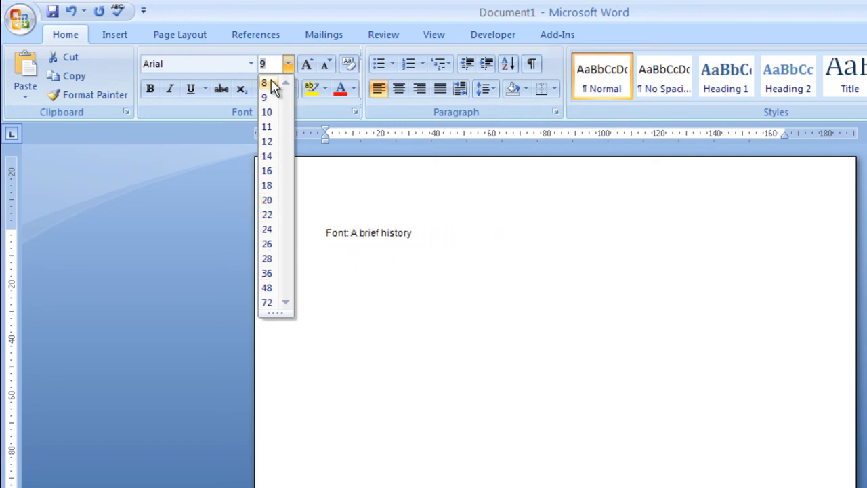
{"action": "left_click", "coordinate": [307, 64]}
{"action": "left_click", "coordinate": [307, 64]}
{"action": "left_click", "coordinate": [307, 65]}
{"action": "left_click", "coordinate": [308, 65]}
{"action": "left_click", "coordinate": [308, 65]}
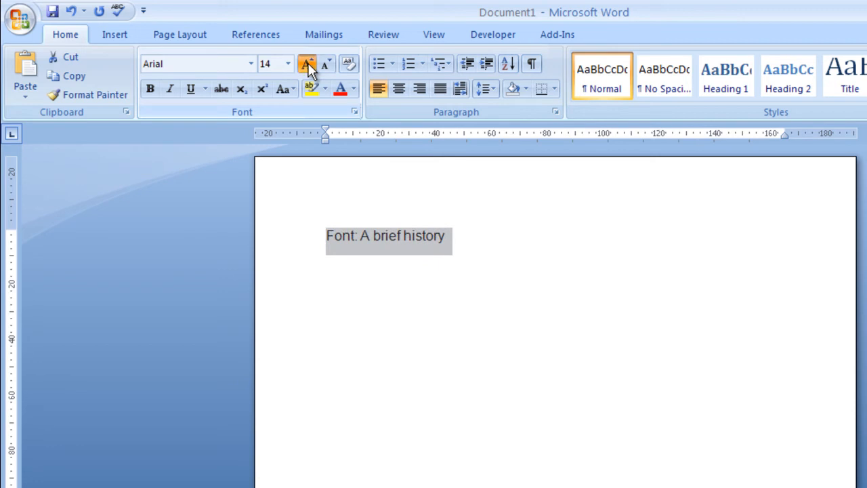
{"action": "left_click", "coordinate": [307, 65]}
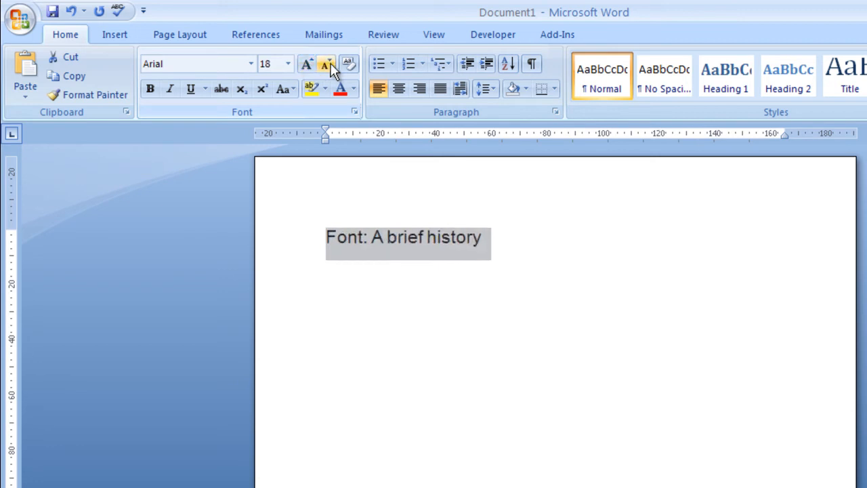
Shrink the selected line's font by two increments and grow it back to size 18
{"action": "left_click", "coordinate": [324, 64]}
{"action": "left_click", "coordinate": [324, 64]}
{"action": "left_click", "coordinate": [307, 65]}
{"action": "left_click", "coordinate": [307, 64]}
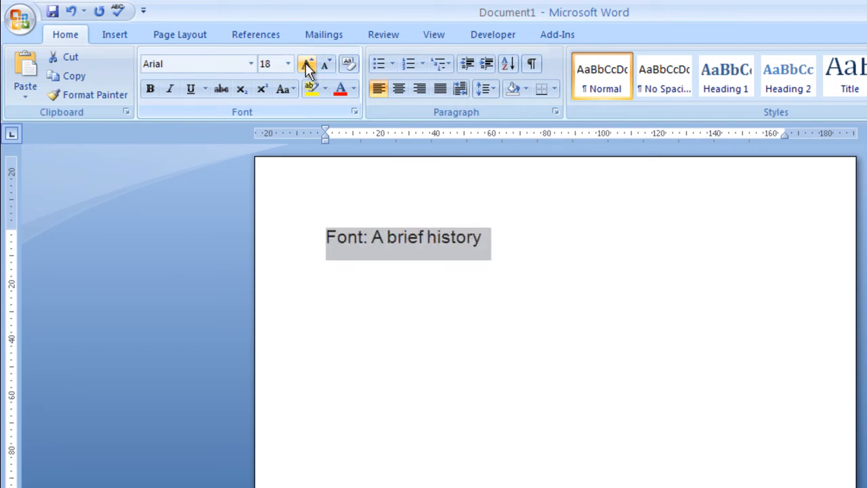
Clear all formatting from the selected line and undo the clearing
{"action": "left_click", "coordinate": [347, 63]}
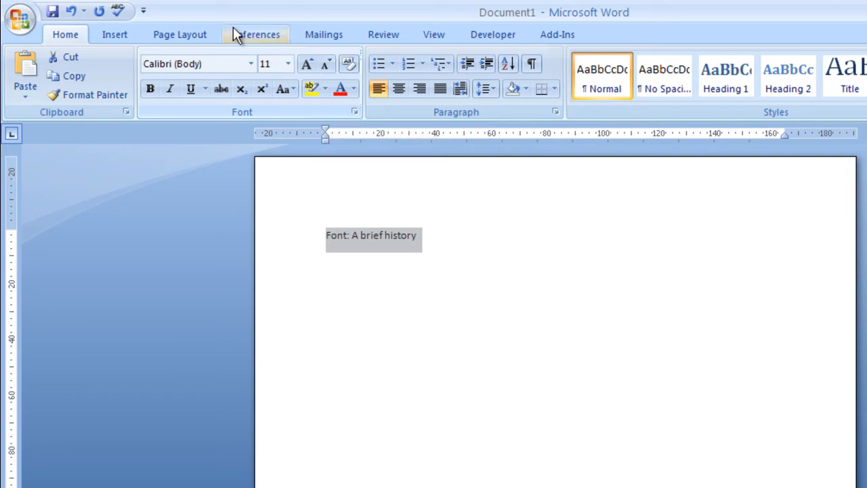
{"action": "left_click", "coordinate": [363, 261]}
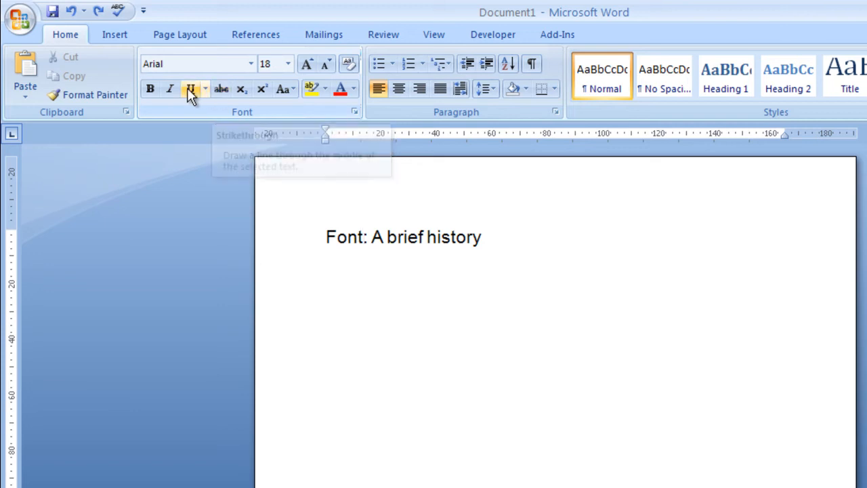
Make only the word "Font" at the start of the line bold
{"action": "left_click_drag", "start_coordinate": [327, 237], "coordinate": [365, 237]}
{"action": "left_click", "coordinate": [348, 237]}
{"action": "left_click", "coordinate": [150, 87]}
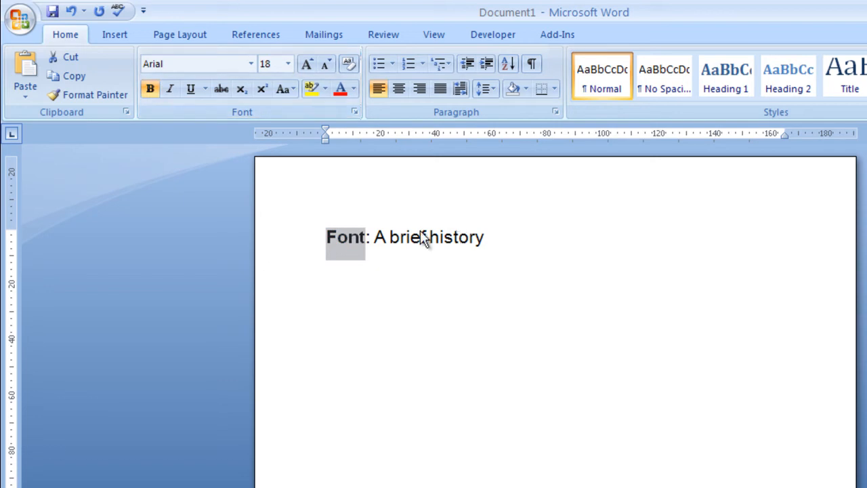
Apply italic and underline to the word "Font", remove both, and deselect the word
{"action": "left_click", "coordinate": [171, 89]}
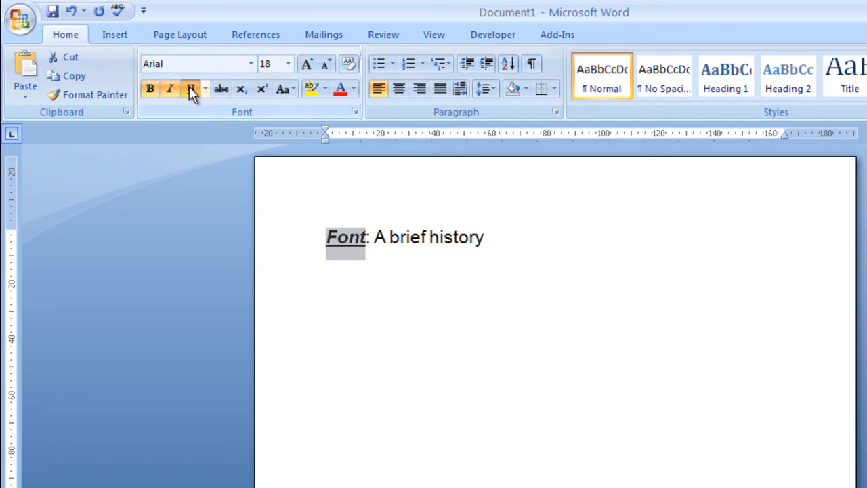
{"action": "left_click", "coordinate": [168, 87]}
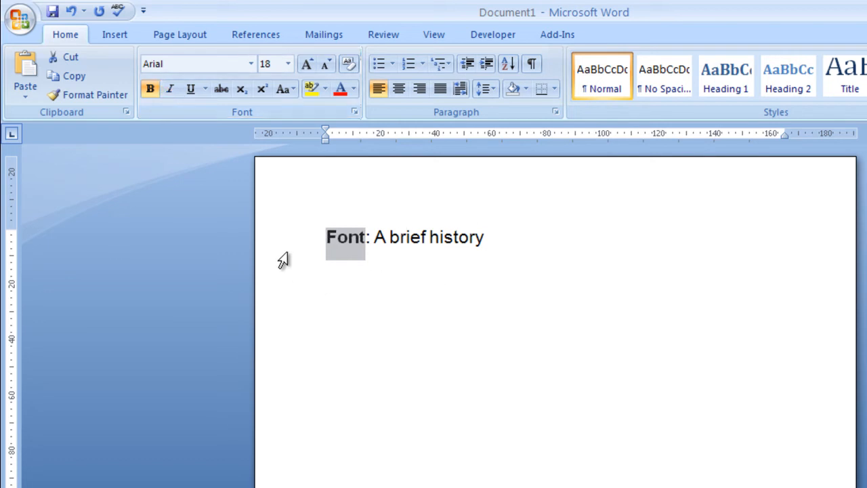
{"action": "left_click", "coordinate": [423, 246]}
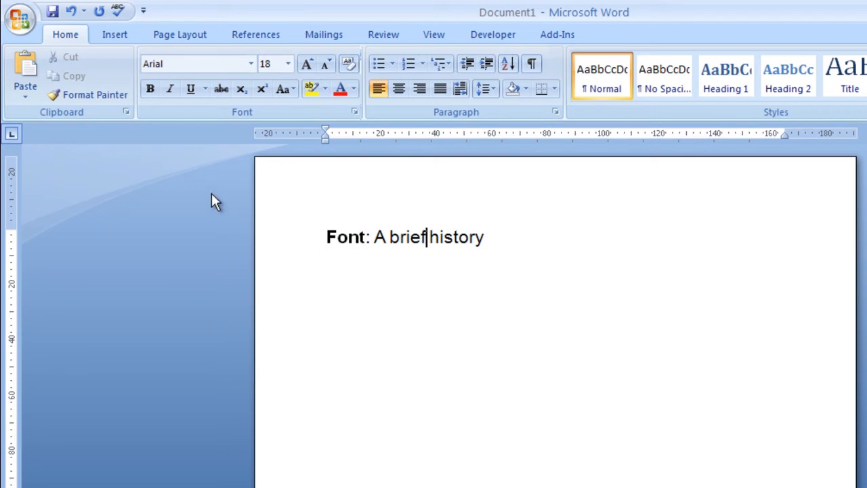
Select the bold word "Font" again and toggle italic and underline on and back off
{"action": "left_click_drag", "start_coordinate": [326, 239], "coordinate": [365, 239]}
{"action": "left_click", "coordinate": [170, 89]}
{"action": "left_click", "coordinate": [192, 90]}
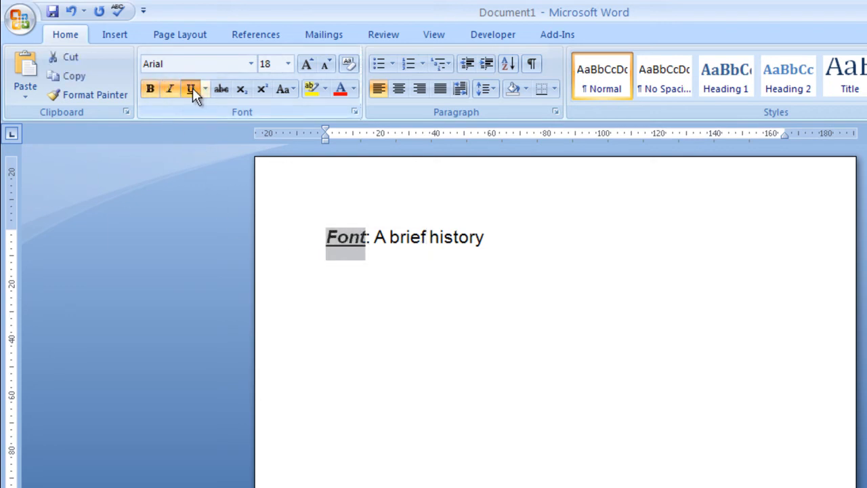
{"action": "left_click", "coordinate": [169, 90]}
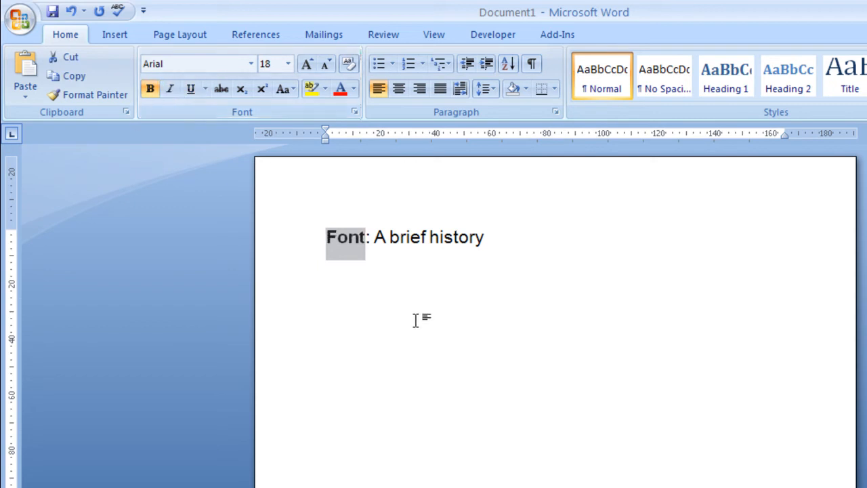
{"action": "left_click", "coordinate": [186, 95]}
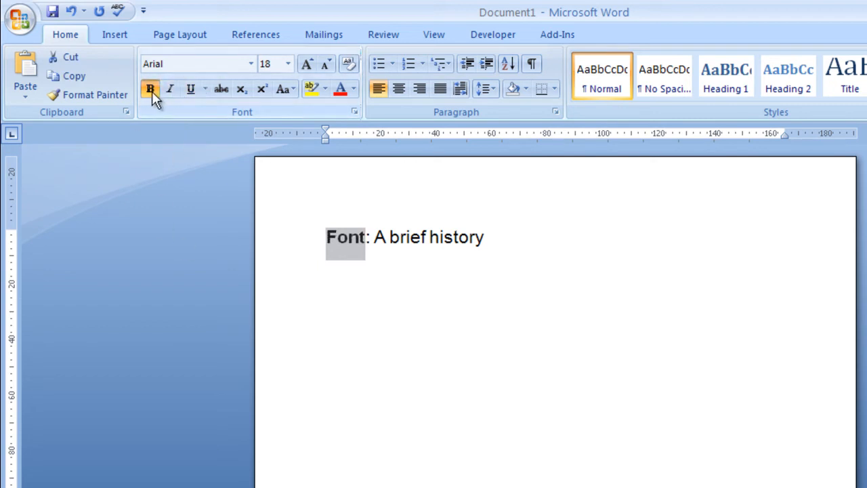
Switch the word "Font" from bold to italic and restore it to bold only
{"action": "left_click", "coordinate": [151, 91]}
{"action": "left_click", "coordinate": [168, 90]}
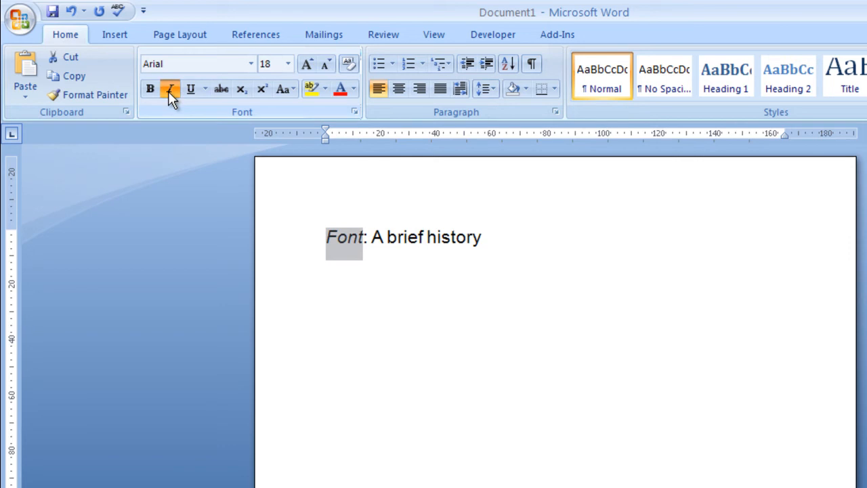
{"action": "left_click", "coordinate": [170, 94]}
{"action": "left_click", "coordinate": [146, 90]}
{"action": "left_click", "coordinate": [381, 286]}
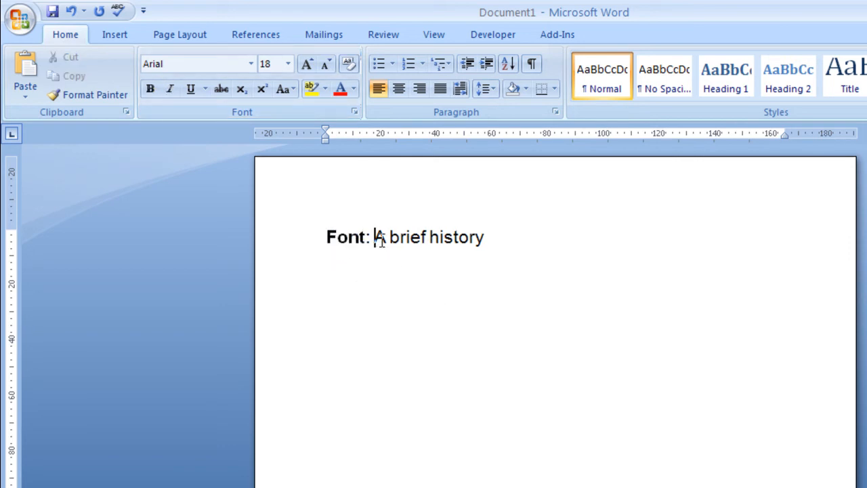
Change the bold word "Font" at the start of the line to the Arial Black typeface
{"action": "left_click_drag", "start_coordinate": [327, 237], "coordinate": [363, 241]}
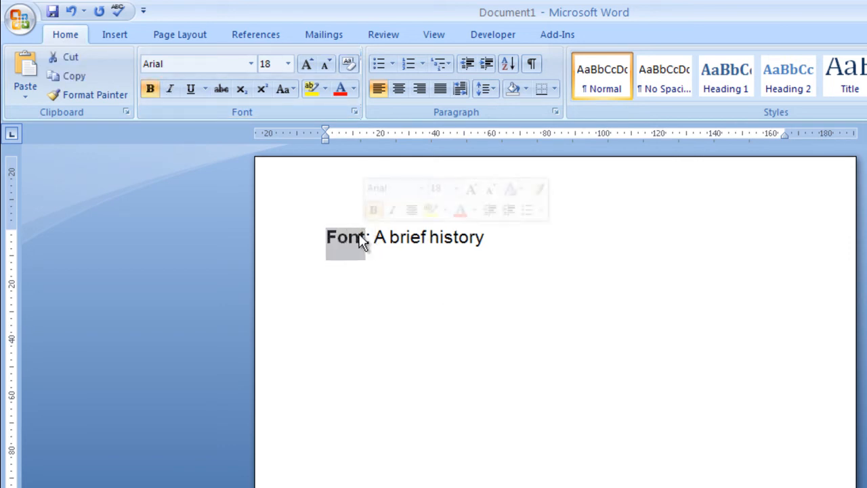
{"action": "left_click", "coordinate": [250, 64]}
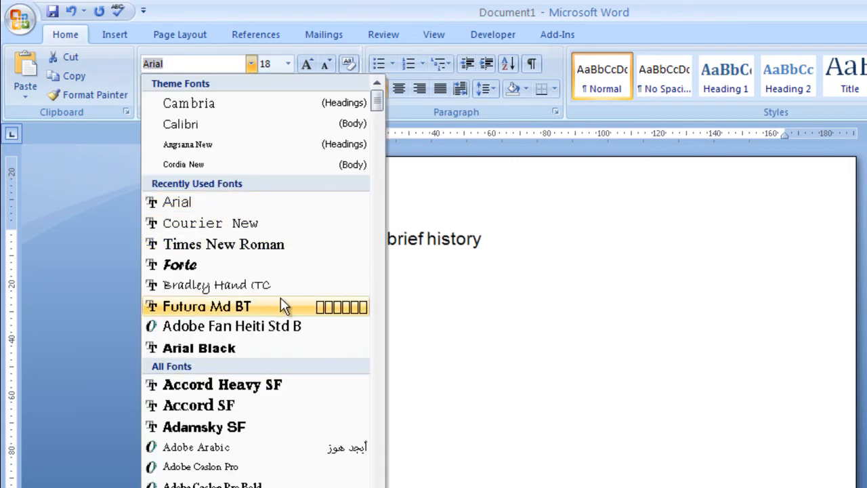
{"action": "scroll", "coordinate": [271, 304], "scroll_direction": "down", "scroll_amount": 1}
{"action": "left_click", "coordinate": [215, 286]}
{"action": "left_click", "coordinate": [426, 294]}
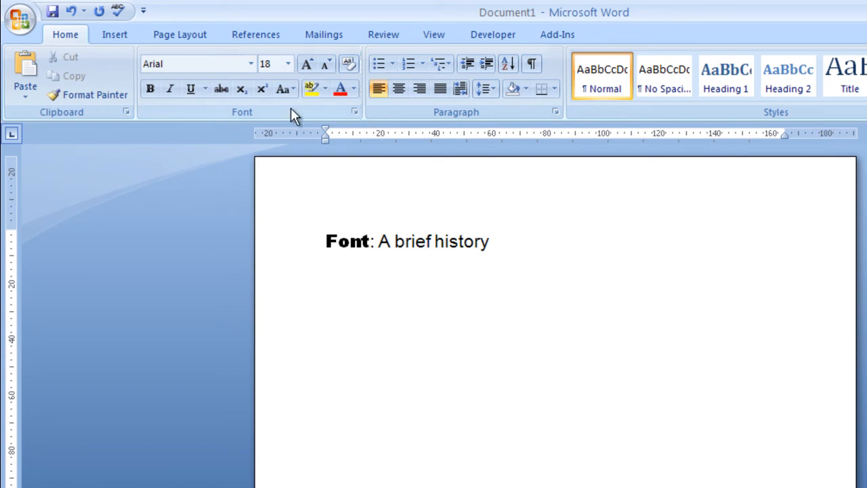
Remove bold from the Arial Black word "Font" and open the list of typefaces without choosing another
{"action": "double_click", "coordinate": [345, 241]}
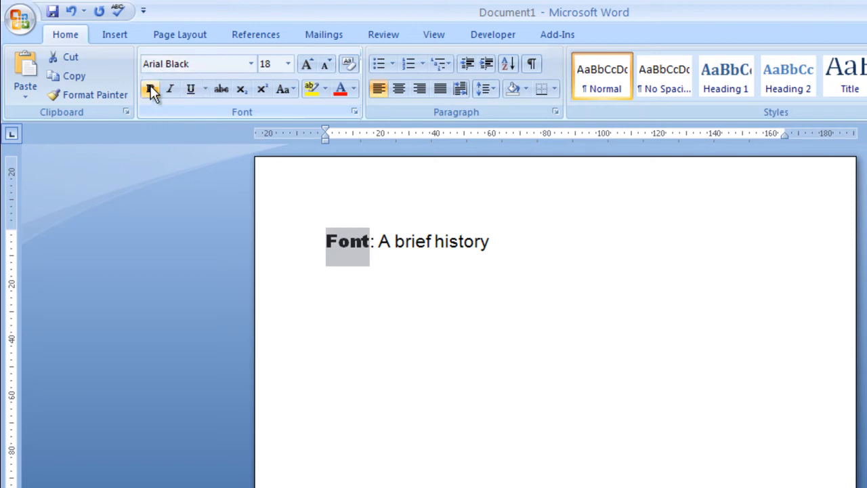
{"action": "left_click", "coordinate": [178, 63]}
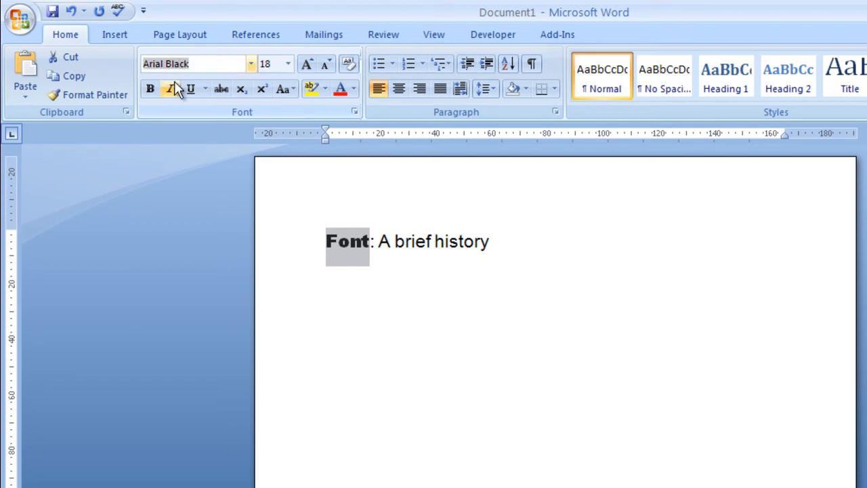
{"action": "left_click", "coordinate": [150, 89]}
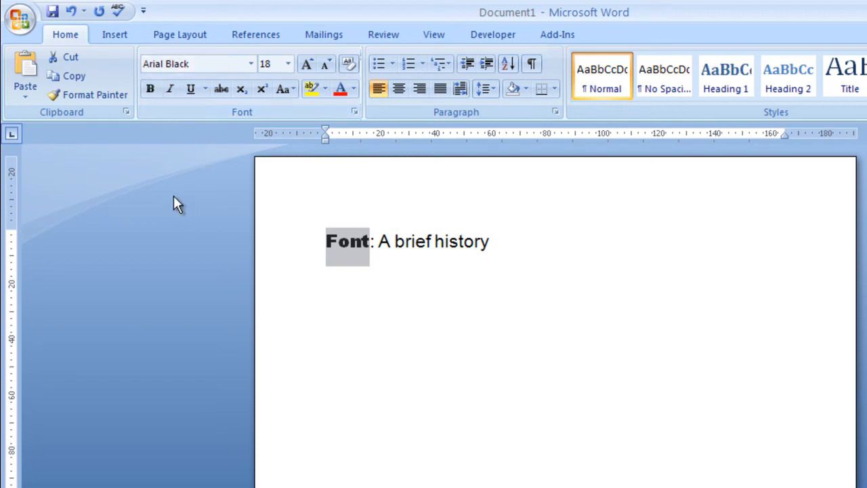
{"action": "left_click", "coordinate": [251, 63]}
{"action": "left_click", "coordinate": [213, 6]}
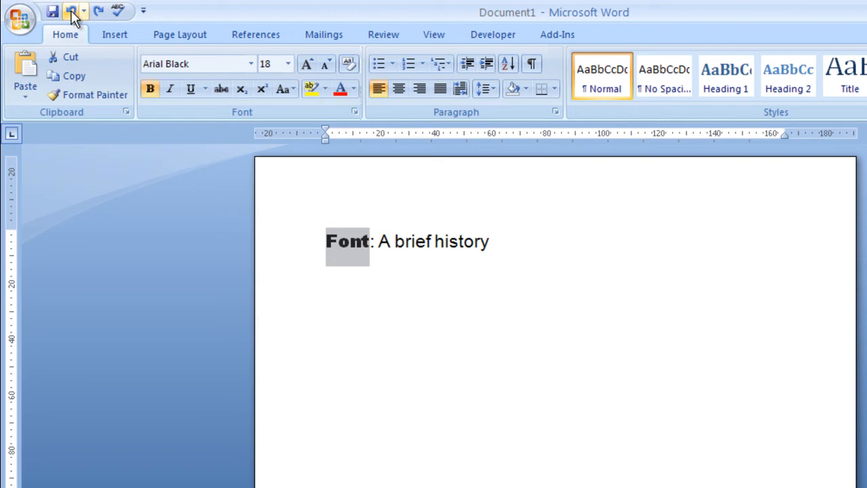
Undo the Arial Black formatting on the word "Font" and make the word bold again in Arial
{"action": "left_click", "coordinate": [72, 12]}
{"action": "left_click", "coordinate": [72, 13]}
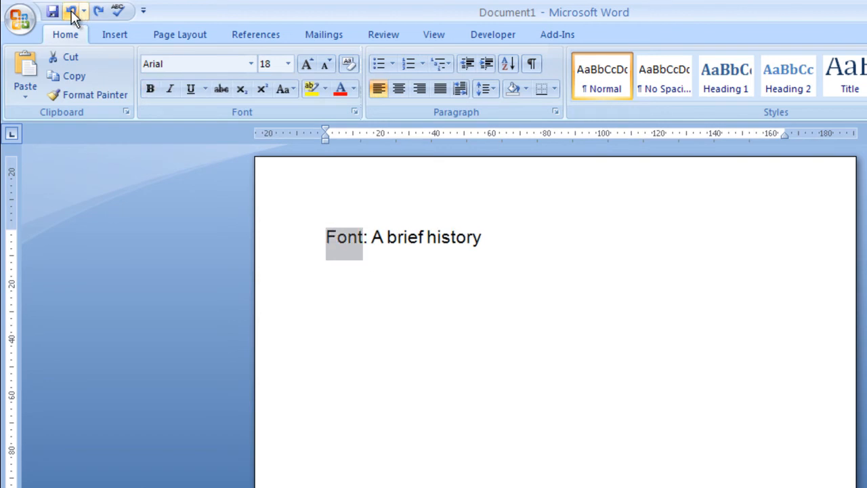
{"action": "left_click", "coordinate": [150, 89]}
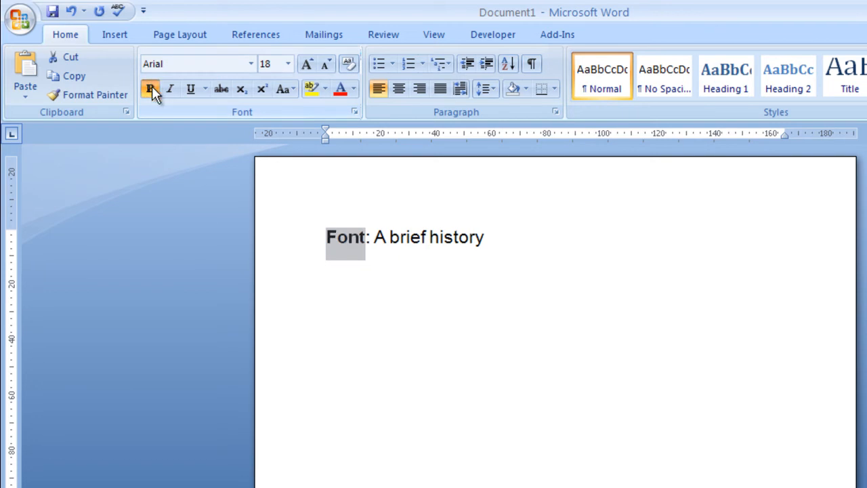
Italicize "A brief history" in the heading line, undo the italic, and deselect the text
{"action": "left_click", "coordinate": [421, 238]}
{"action": "left_click_drag", "start_coordinate": [375, 237], "coordinate": [493, 244]}
{"action": "left_click", "coordinate": [173, 86]}
{"action": "left_click", "coordinate": [548, 290]}
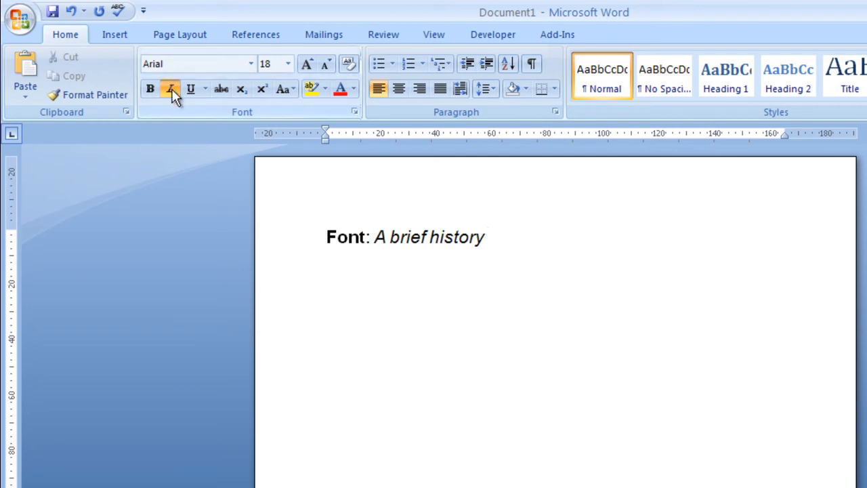
{"action": "left_click", "coordinate": [71, 12]}
{"action": "left_click", "coordinate": [405, 318]}
{"action": "left_click", "coordinate": [549, 245]}
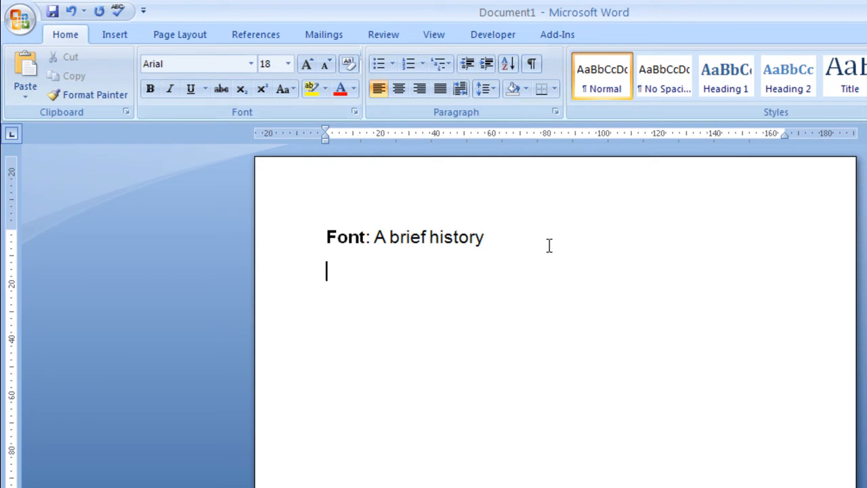
Insert the copied typography paragraphs on the line below the heading with Paste Special
{"action": "triple_click", "coordinate": [390, 236]}
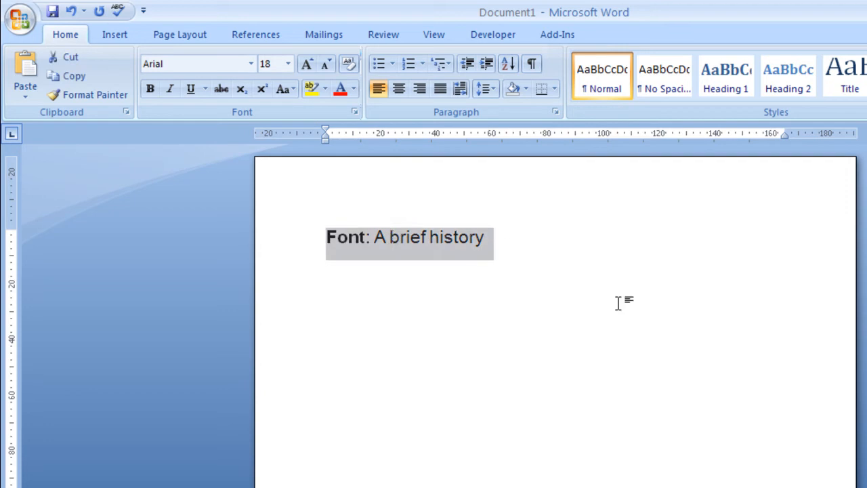
{"action": "left_click", "coordinate": [420, 278]}
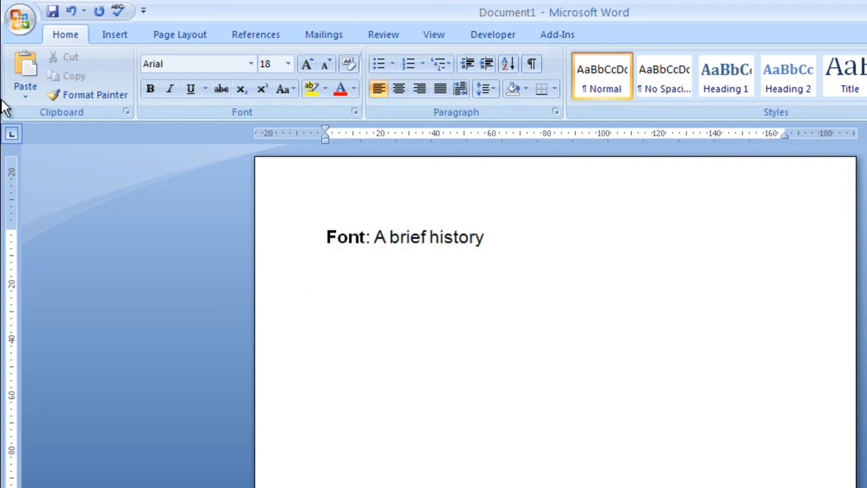
{"action": "left_click", "coordinate": [27, 97]}
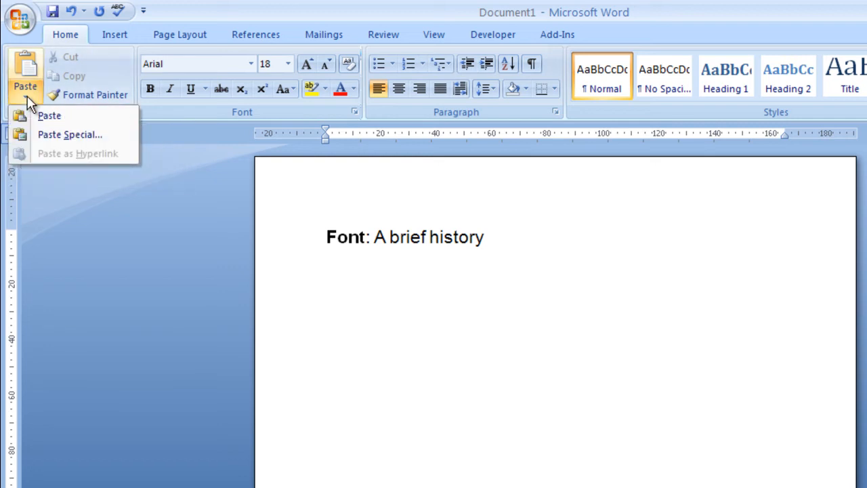
{"action": "left_click", "coordinate": [53, 134]}
{"action": "left_click", "coordinate": [452, 238]}
{"action": "left_click", "coordinate": [666, 439]}
Select both pasted paragraphs below the heading and shrink their font size to 12
{"action": "left_click_drag", "start_coordinate": [755, 477], "coordinate": [318, 273]}
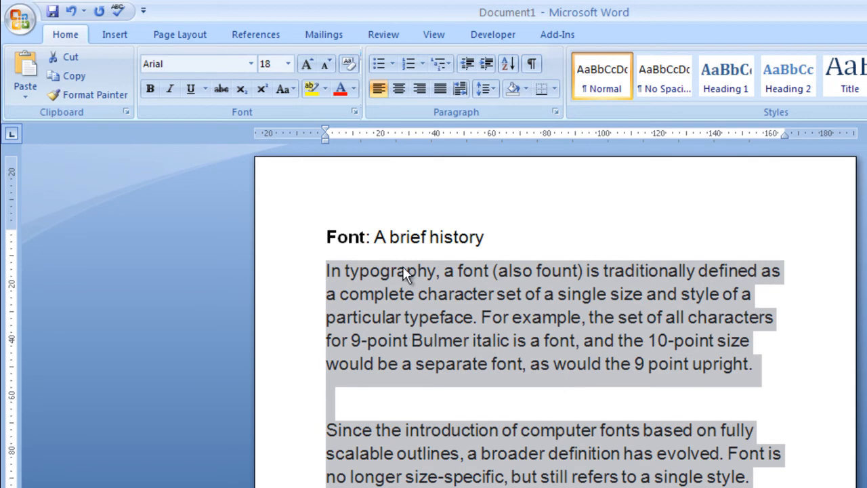
{"action": "left_click", "coordinate": [400, 237]}
{"action": "left_click_drag", "start_coordinate": [753, 477], "coordinate": [292, 281]}
{"action": "left_click", "coordinate": [501, 241]}
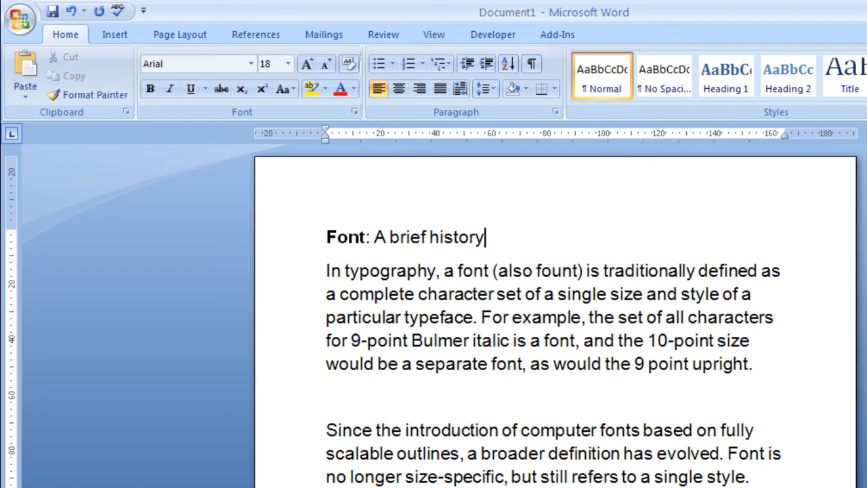
{"action": "left_click_drag", "start_coordinate": [749, 476], "coordinate": [271, 277]}
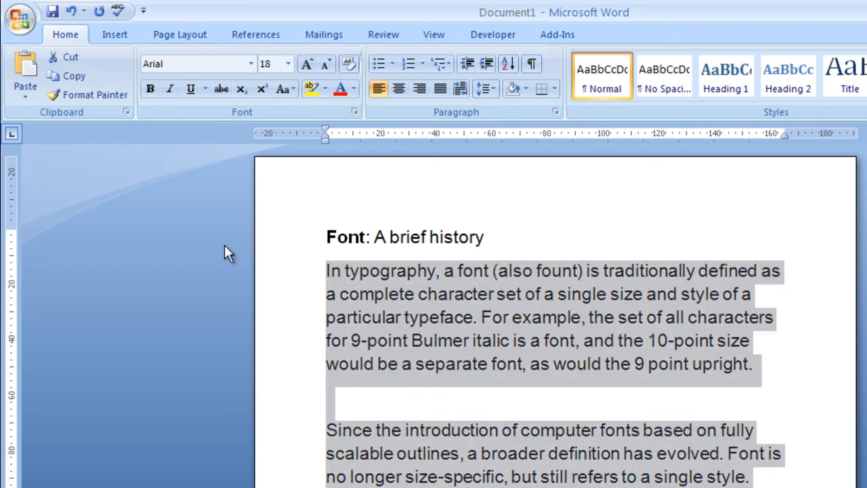
{"action": "left_click", "coordinate": [159, 64]}
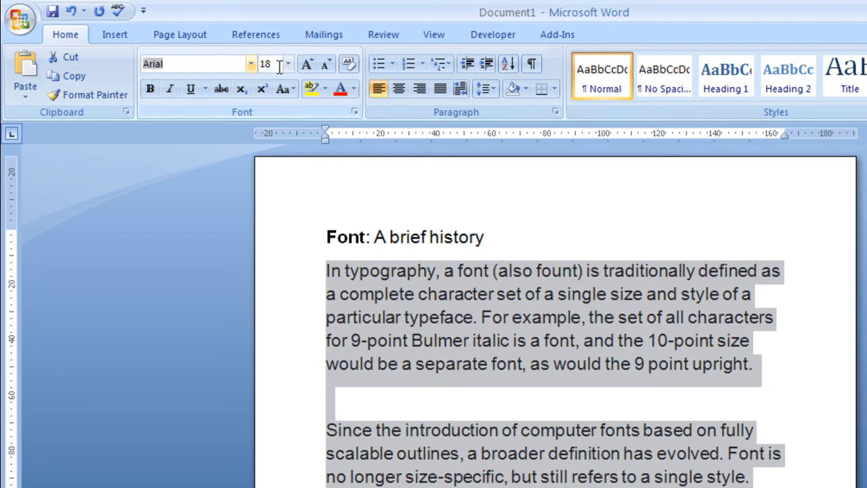
{"action": "left_click", "coordinate": [329, 64]}
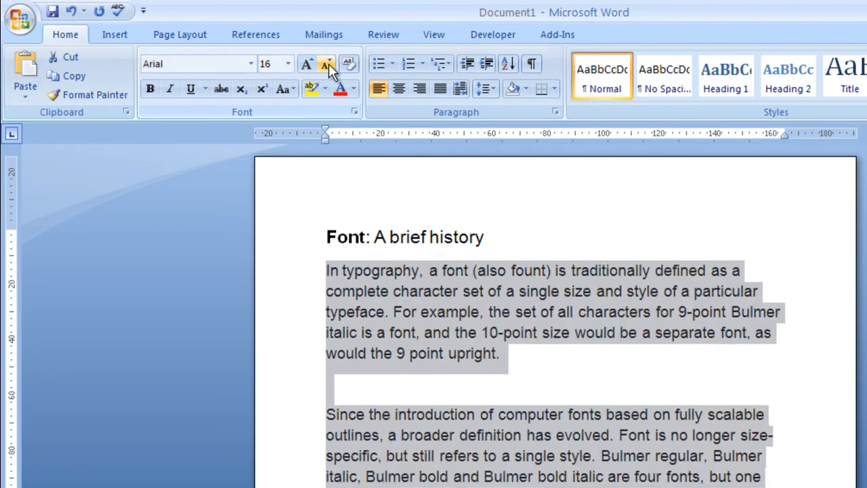
{"action": "left_click", "coordinate": [329, 64]}
{"action": "left_click", "coordinate": [328, 63]}
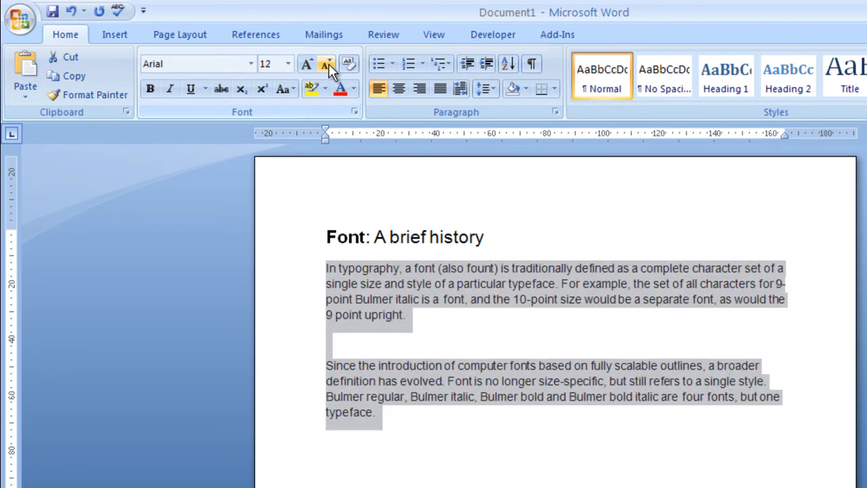
{"action": "left_click", "coordinate": [516, 439]}
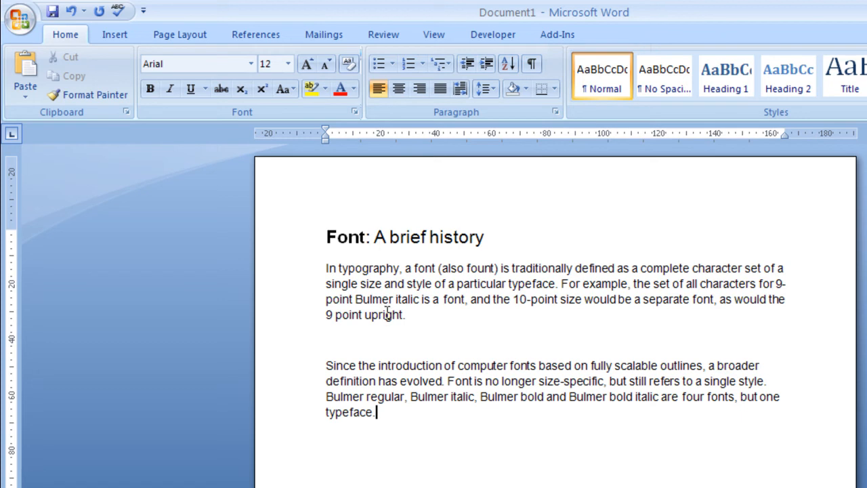
Delete the empty paragraph between the two body paragraphs
{"action": "left_click_drag", "start_coordinate": [381, 413], "coordinate": [270, 266]}
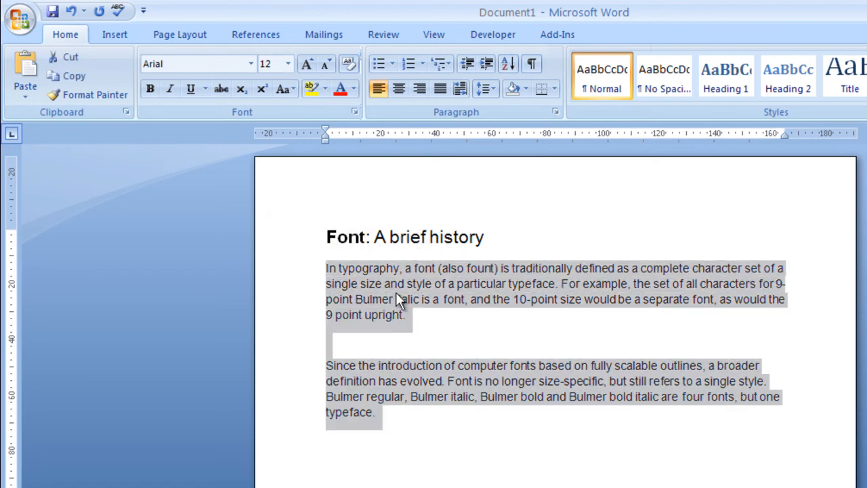
{"action": "left_click", "coordinate": [360, 344]}
{"action": "key", "text": "Delete"}
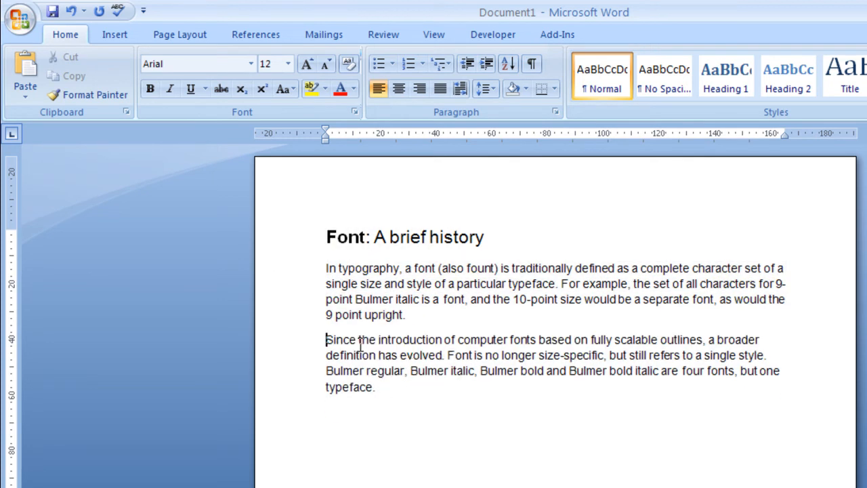
Make the word "font" in the first sentence of the body text bold and undo the change
{"action": "left_click_drag", "start_coordinate": [387, 392], "coordinate": [237, 271]}
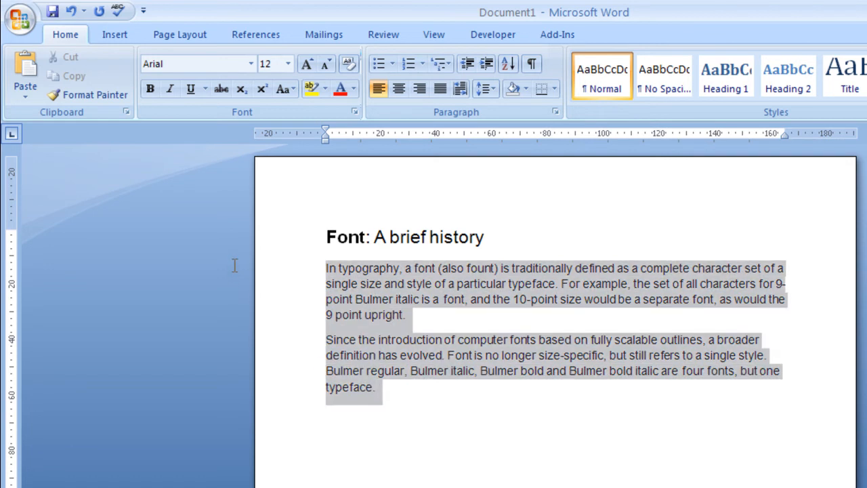
{"action": "left_click", "coordinate": [474, 373]}
{"action": "double_click", "coordinate": [398, 269]}
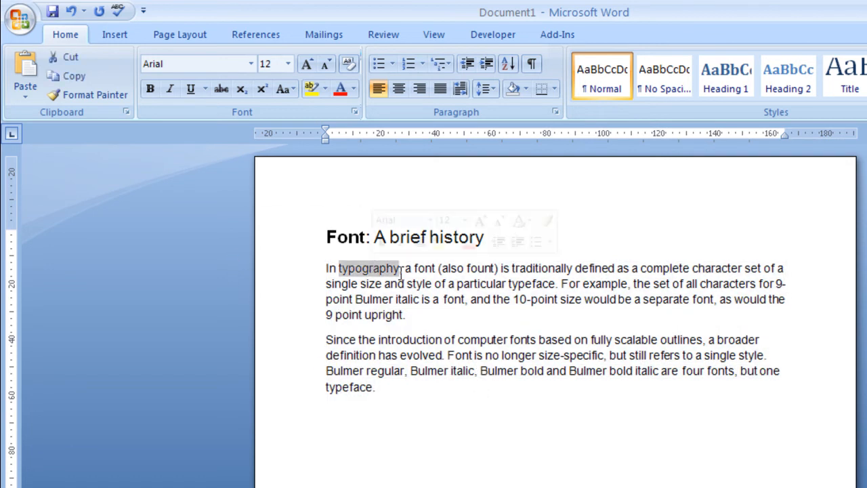
{"action": "double_click", "coordinate": [480, 268]}
{"action": "double_click", "coordinate": [423, 269]}
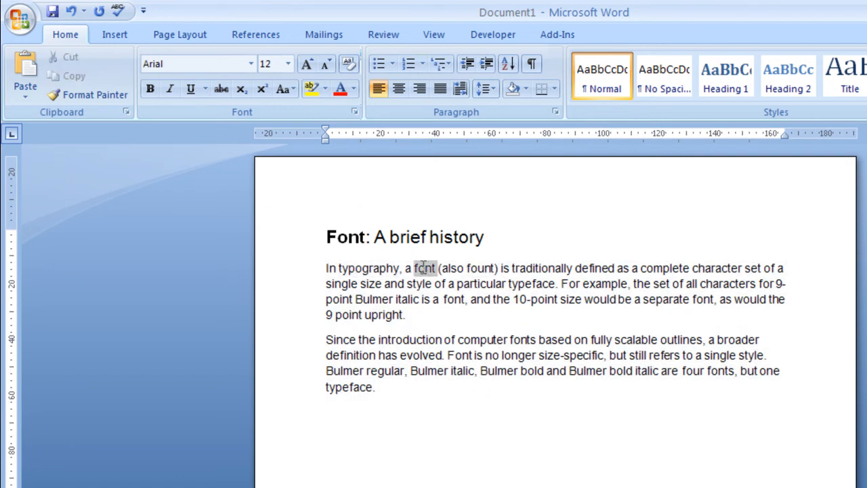
{"action": "left_click", "coordinate": [151, 89]}
{"action": "left_click", "coordinate": [617, 451]}
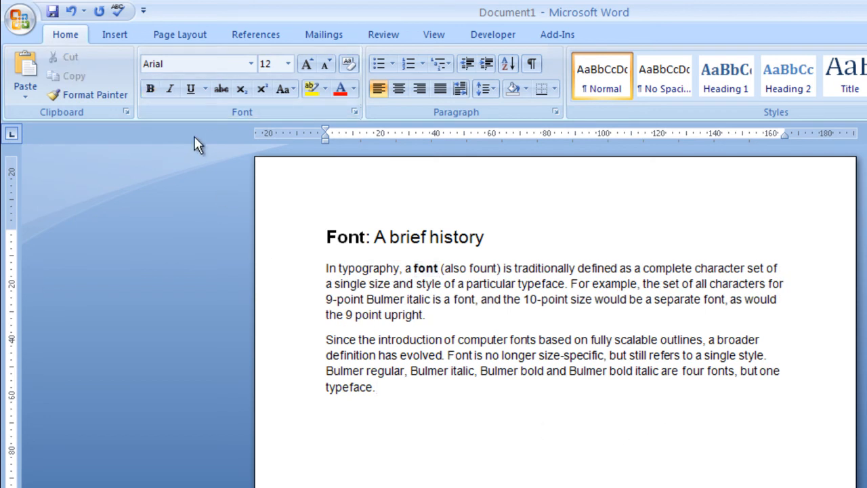
{"action": "key", "text": "ctrl+z"}
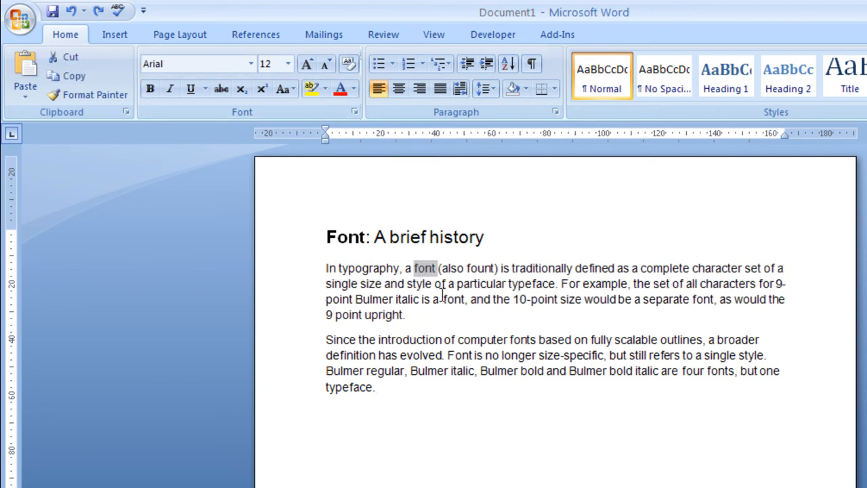
Italicize the word "font" in the first body sentence and undo the italic
{"action": "left_click", "coordinate": [169, 89]}
{"action": "left_click", "coordinate": [519, 422]}
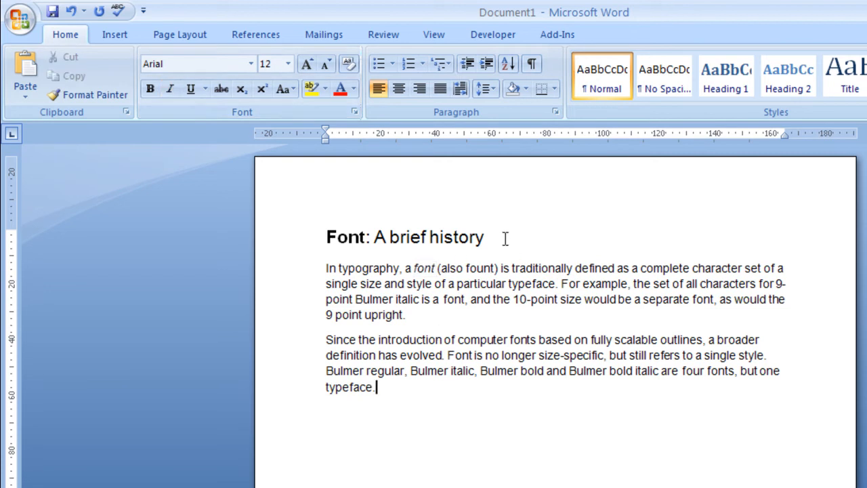
{"action": "key", "text": "ctrl+z"}
Examine the available underline styles with the word "upright" in the first body paragraph selected, without applying one
{"action": "left_click", "coordinate": [454, 300]}
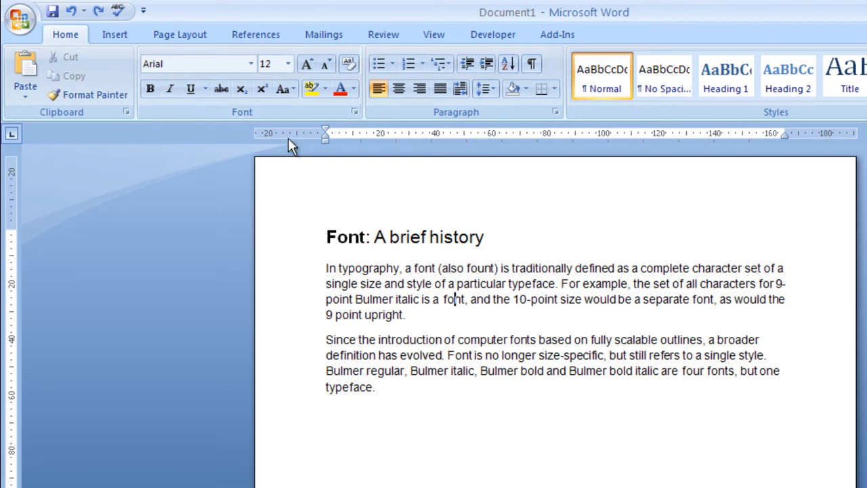
{"action": "left_click", "coordinate": [202, 87]}
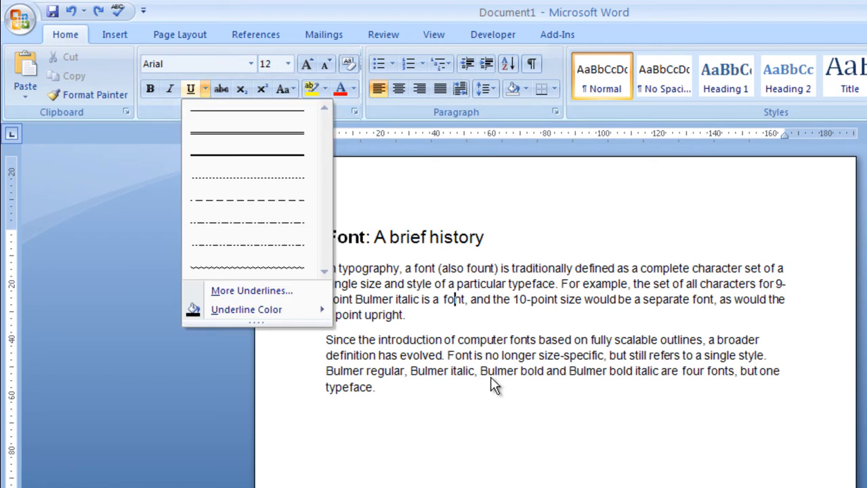
{"action": "left_click", "coordinate": [401, 268]}
{"action": "double_click", "coordinate": [375, 315]}
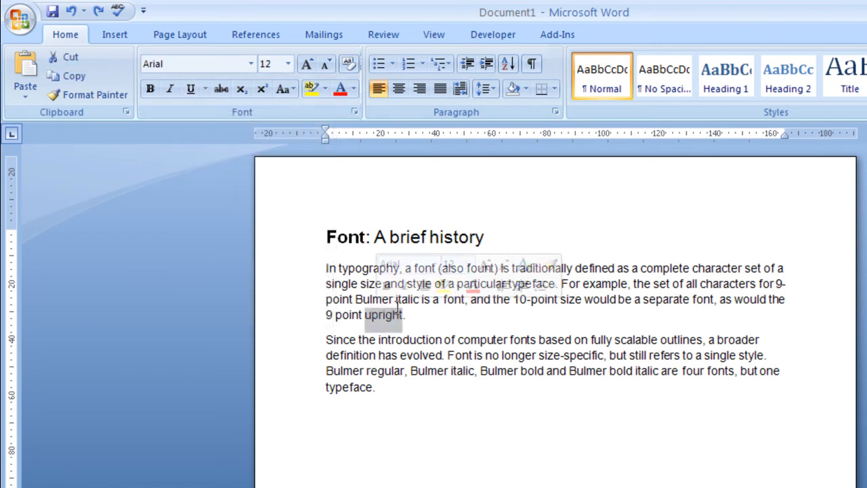
{"action": "left_click", "coordinate": [203, 88]}
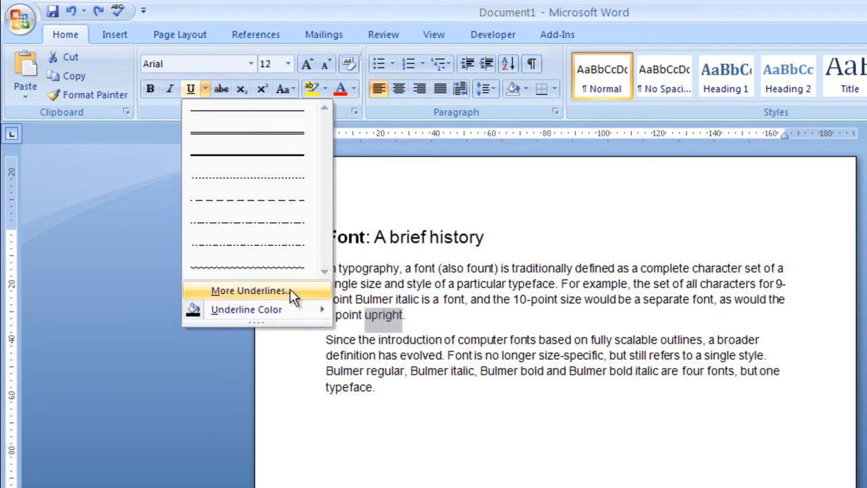
{"action": "left_click", "coordinate": [539, 349]}
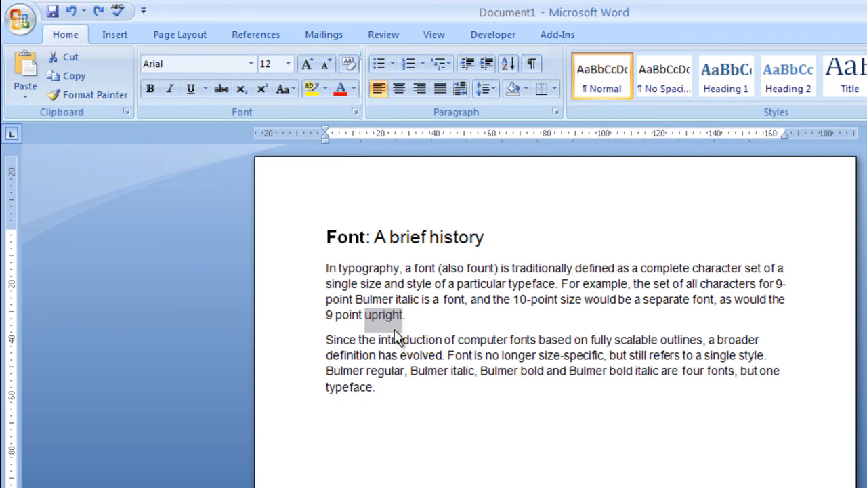
{"action": "left_click", "coordinate": [503, 316]}
{"action": "left_click", "coordinate": [205, 89]}
{"action": "left_click", "coordinate": [205, 90]}
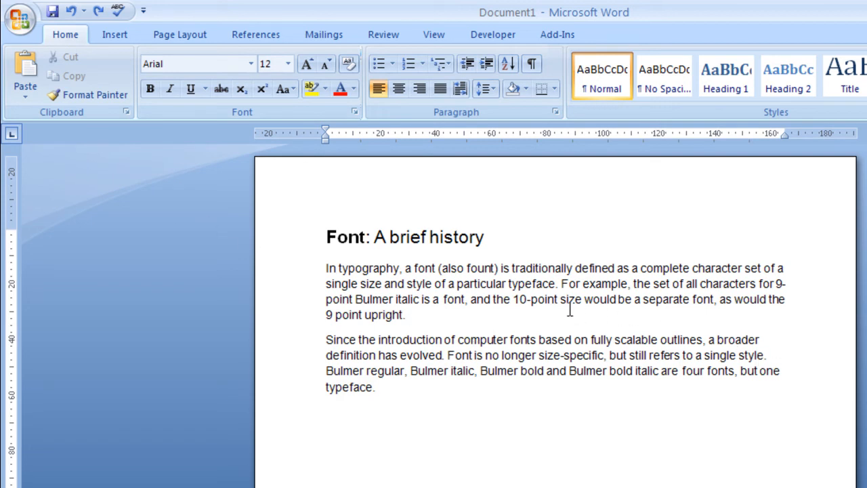
Change "would" to "wood" after "10-point size" in the first body paragraph
{"action": "left_click_drag", "start_coordinate": [599, 299], "coordinate": [606, 299]}
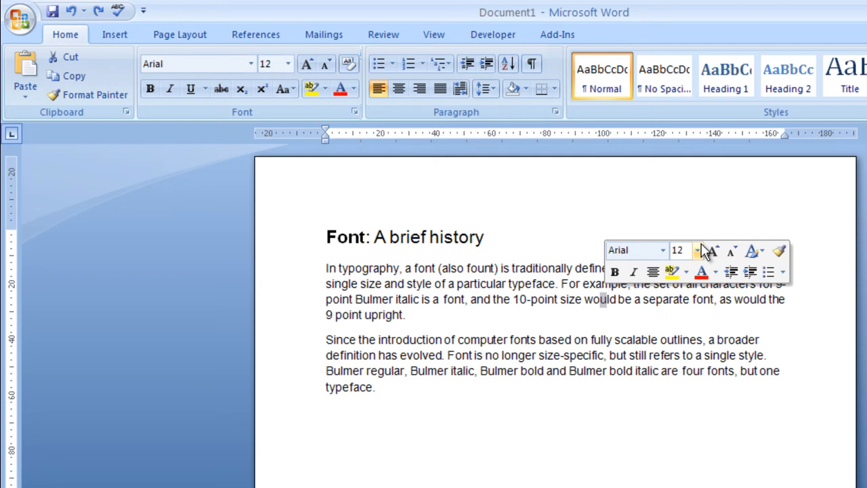
{"action": "type", "text": "0"}
{"action": "key", "text": "BackSpace"}
{"action": "type", "text": "o"}
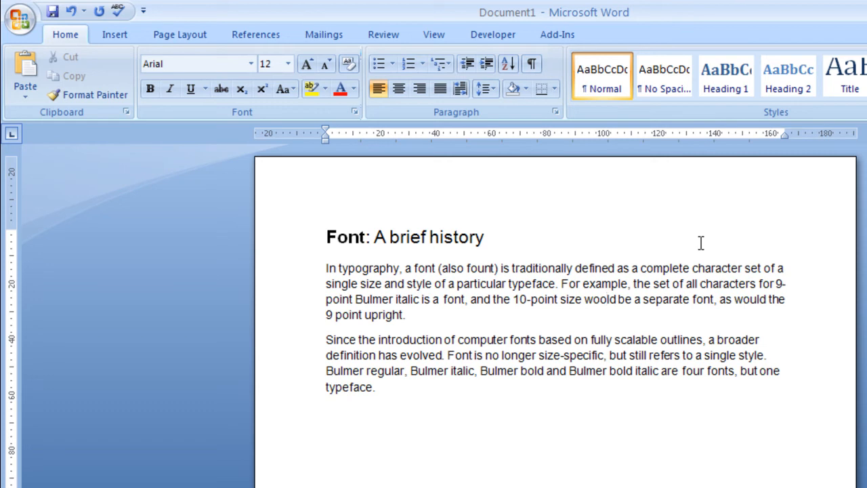
{"action": "key", "text": "BackSpace"}
Strike through the word "wood" in the first body paragraph and insert the word "would" right after it
{"action": "double_click", "coordinate": [599, 299]}
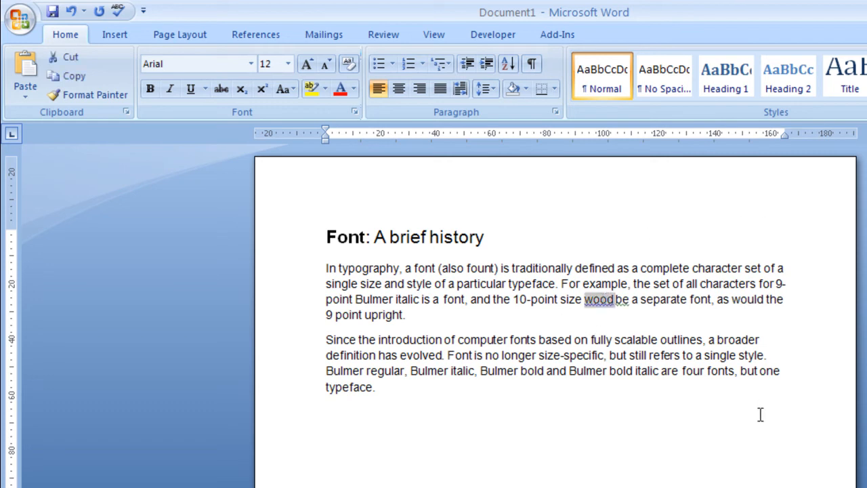
{"action": "left_click", "coordinate": [222, 89]}
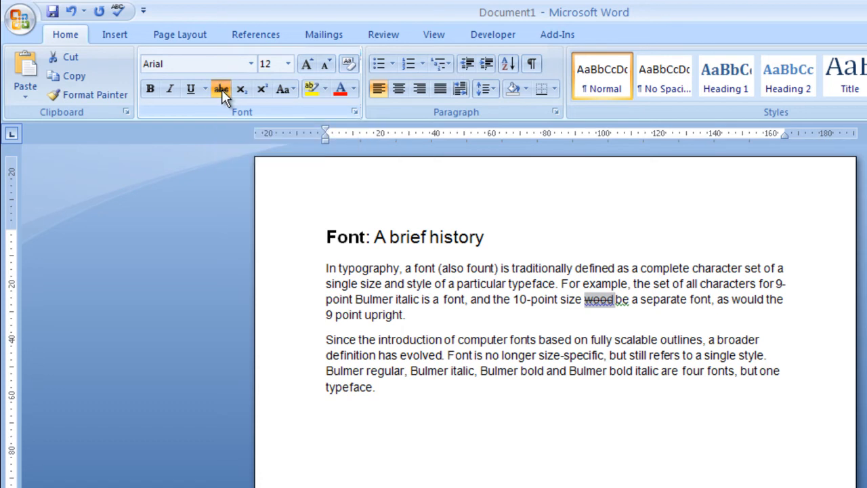
{"action": "left_click", "coordinate": [616, 300]}
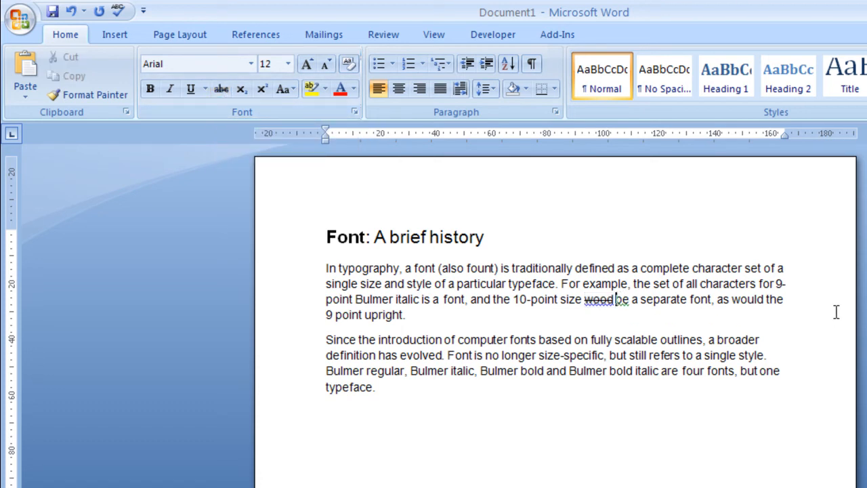
{"action": "type", "text": "would"}
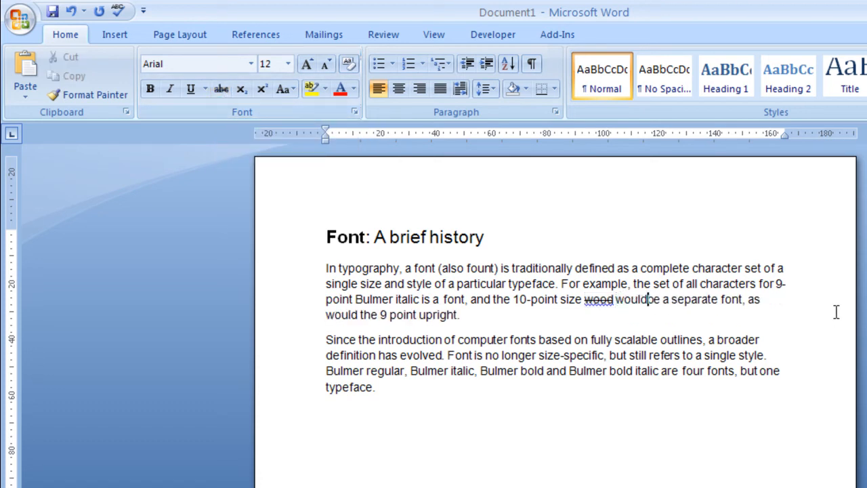
Color the inserted word "would" red and look over the available font colors
{"action": "double_click", "coordinate": [637, 299]}
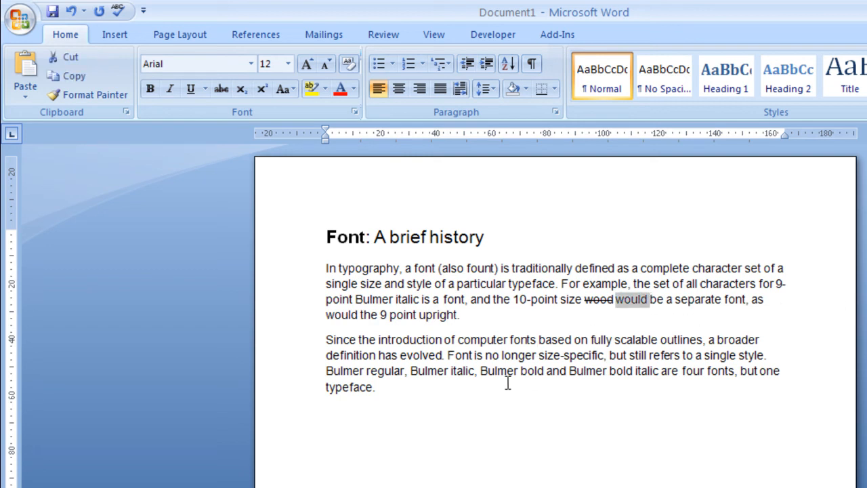
{"action": "left_click", "coordinate": [340, 90]}
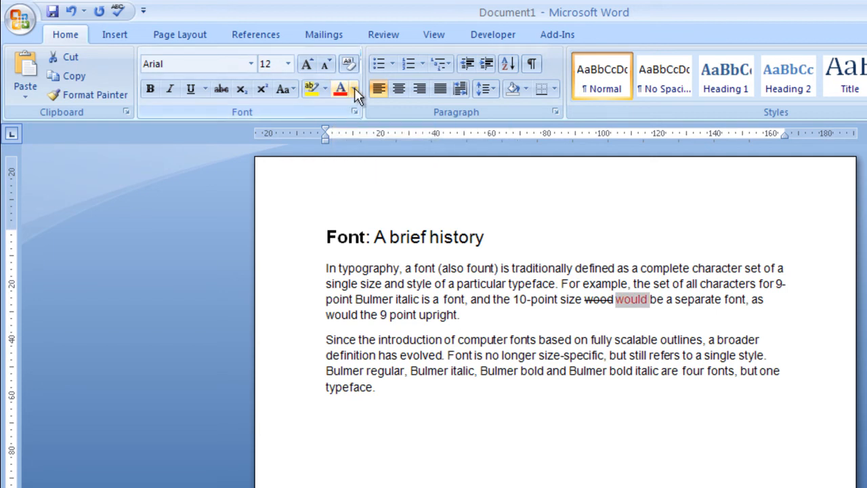
{"action": "left_click", "coordinate": [355, 90]}
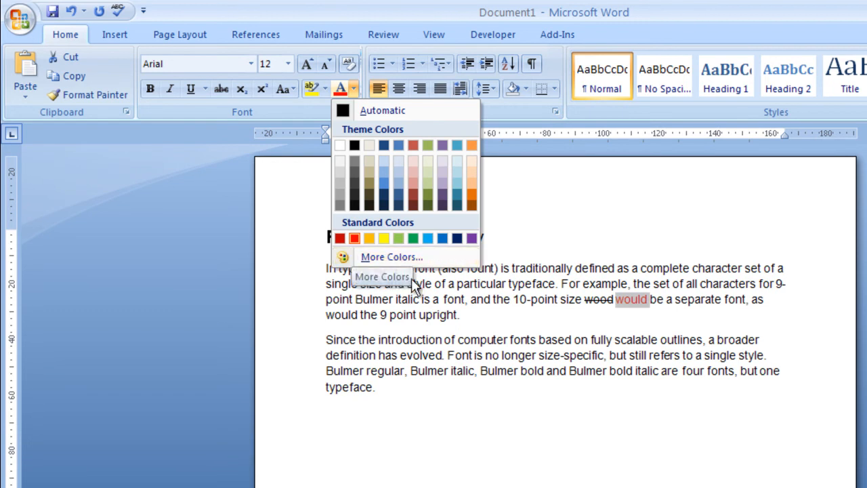
{"action": "left_click", "coordinate": [546, 180]}
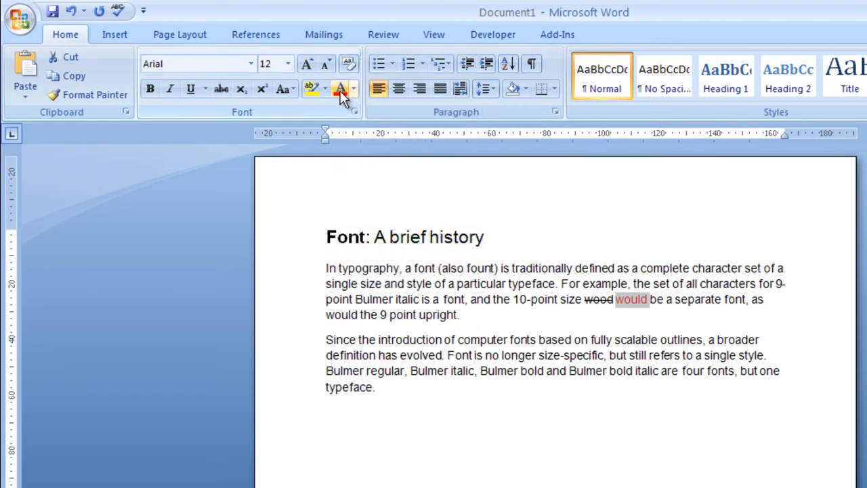
Try an olive green font color on the word "would" and set it back to standard red
{"action": "left_click", "coordinate": [355, 90]}
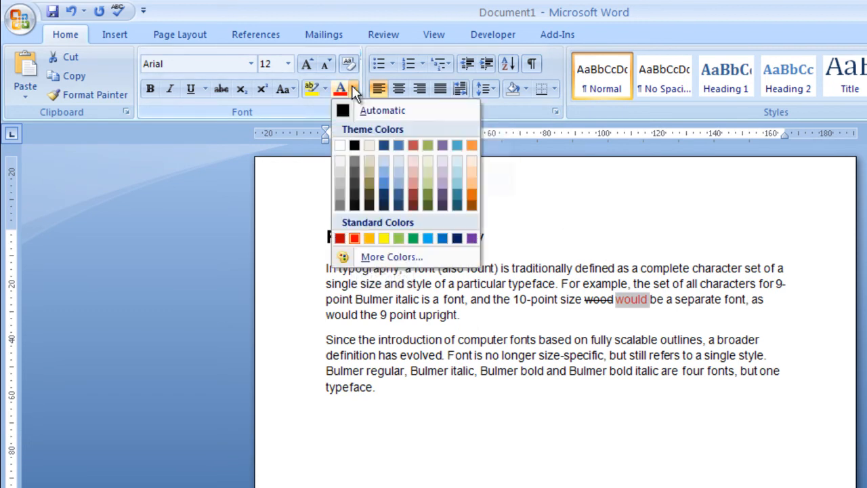
{"action": "left_click", "coordinate": [424, 192]}
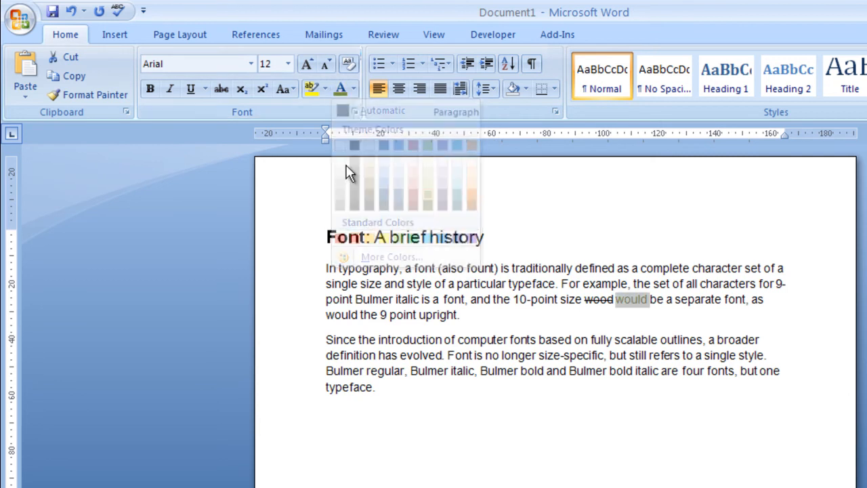
{"action": "left_click", "coordinate": [353, 89]}
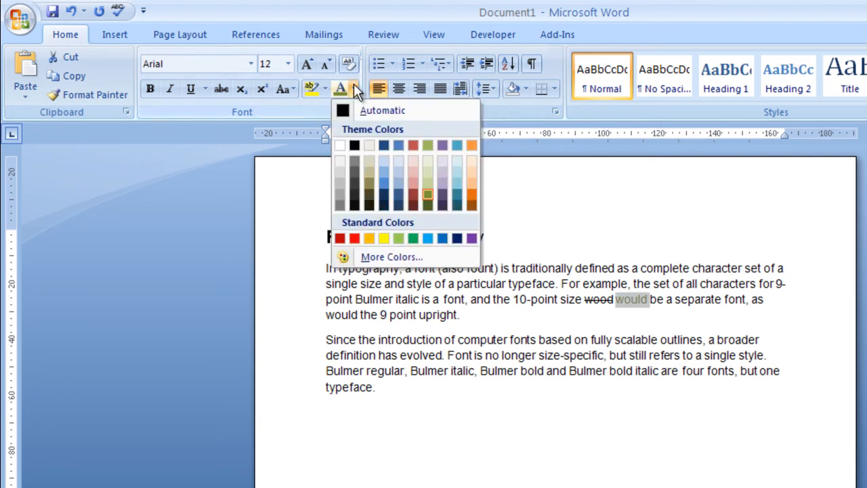
{"action": "left_click", "coordinate": [354, 238]}
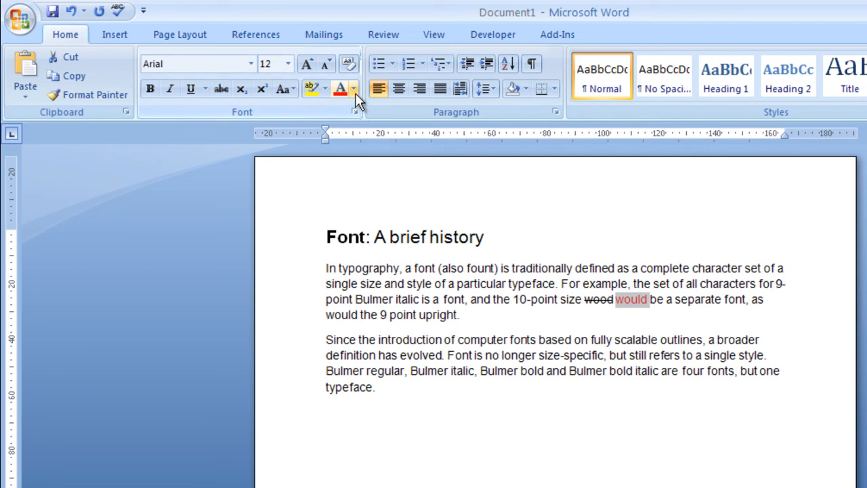
Try out several custom font colors for the selected word "would" and cancel without applying one
{"action": "left_click", "coordinate": [354, 88]}
{"action": "left_click", "coordinate": [375, 258]}
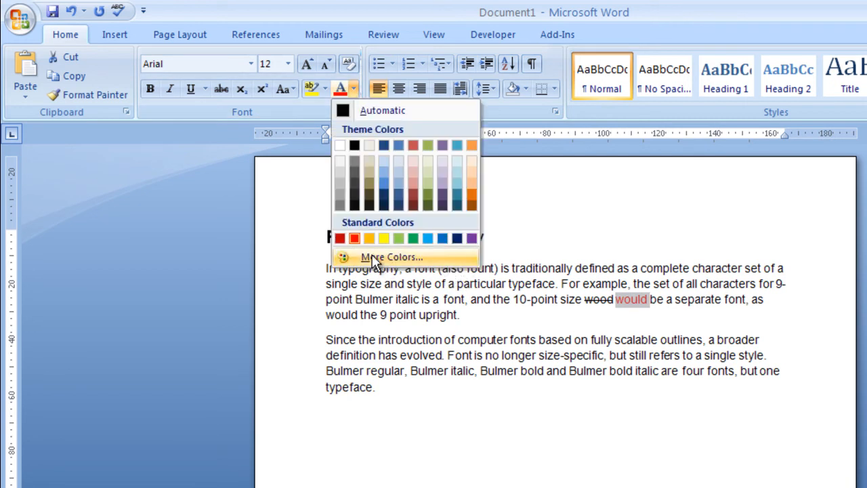
{"action": "left_click", "coordinate": [523, 194]}
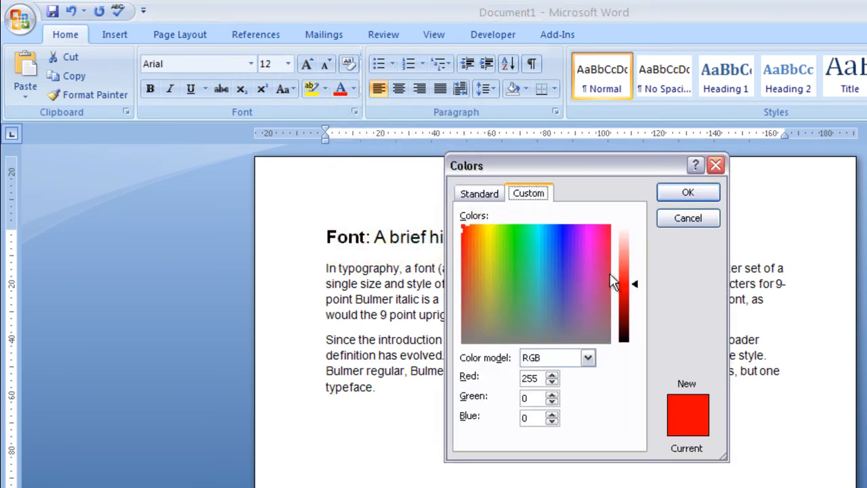
{"action": "left_click", "coordinate": [555, 279]}
{"action": "left_click_drag", "start_coordinate": [637, 288], "coordinate": [635, 255]}
{"action": "left_click", "coordinate": [516, 254]}
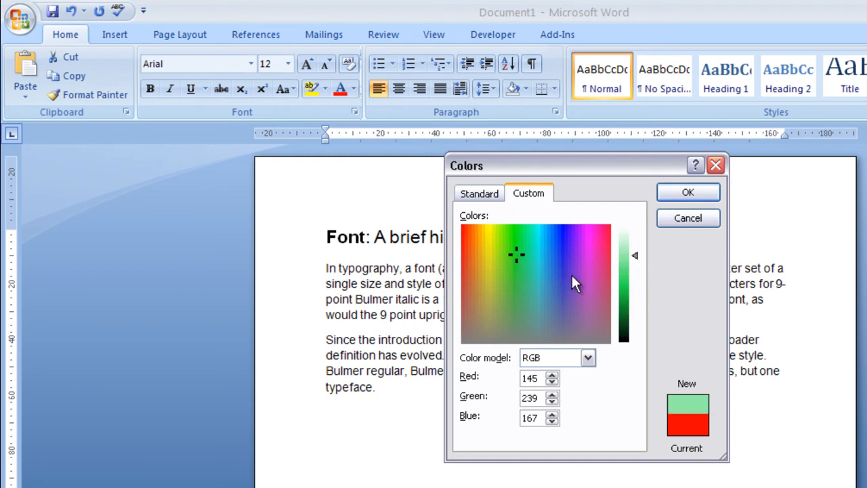
{"action": "left_click", "coordinate": [462, 268]}
{"action": "left_click", "coordinate": [686, 216]}
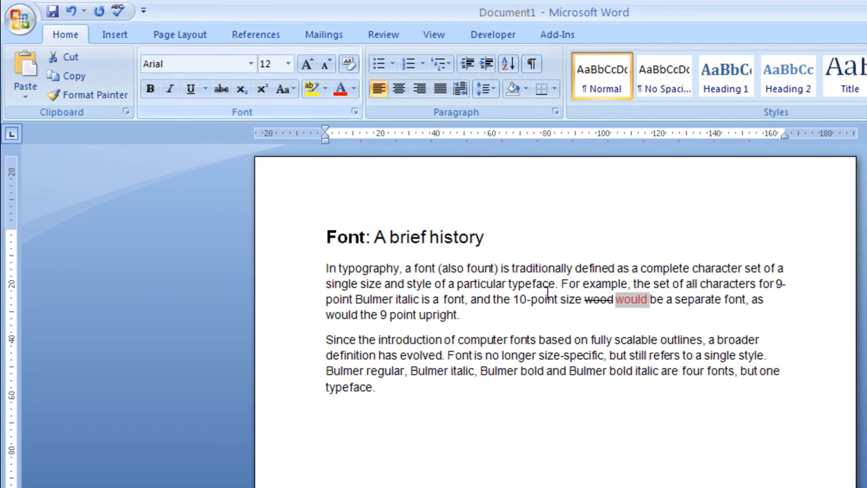
Switch the strikethrough on the word "wood" off and on again
{"action": "left_click", "coordinate": [604, 377]}
{"action": "double_click", "coordinate": [596, 300]}
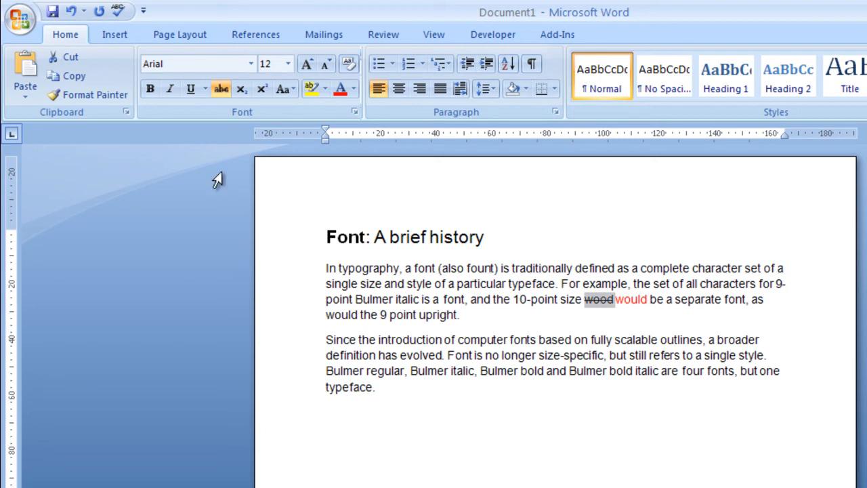
{"action": "left_click", "coordinate": [220, 90]}
{"action": "left_click", "coordinate": [220, 90]}
{"action": "left_click", "coordinate": [531, 342]}
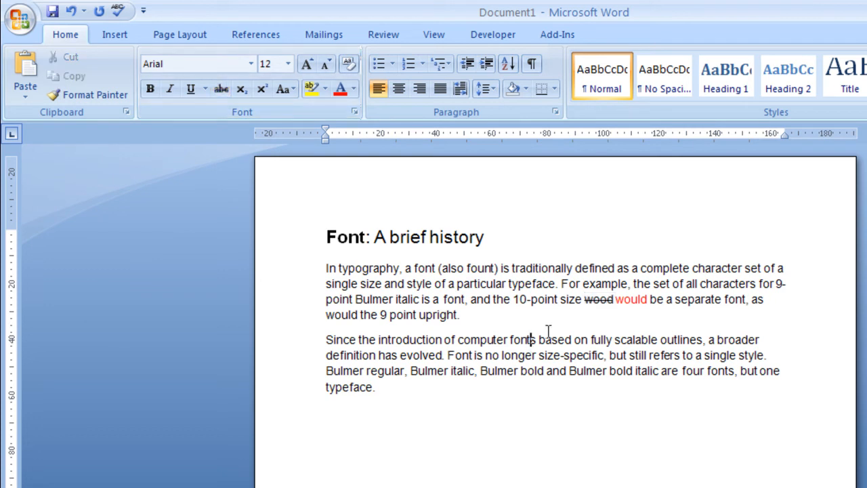
Add the line "H20" below the body text and make its 2 subscript
{"action": "left_click", "coordinate": [418, 404]}
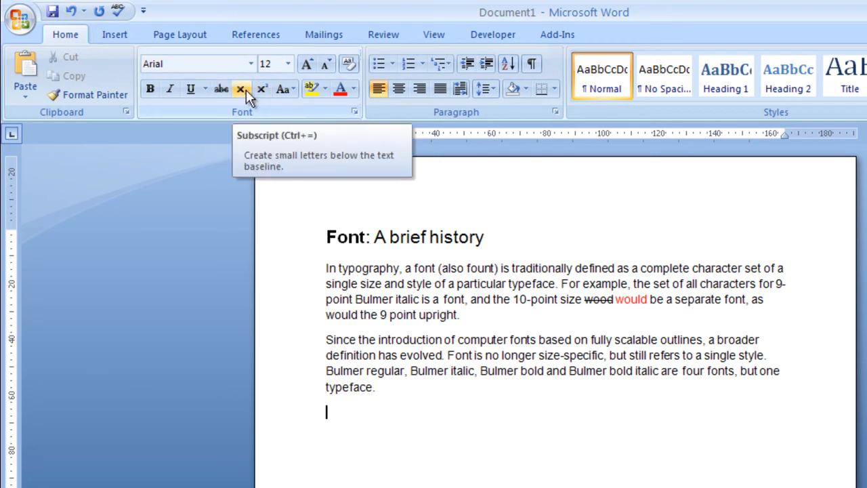
{"action": "key", "text": "Return"}
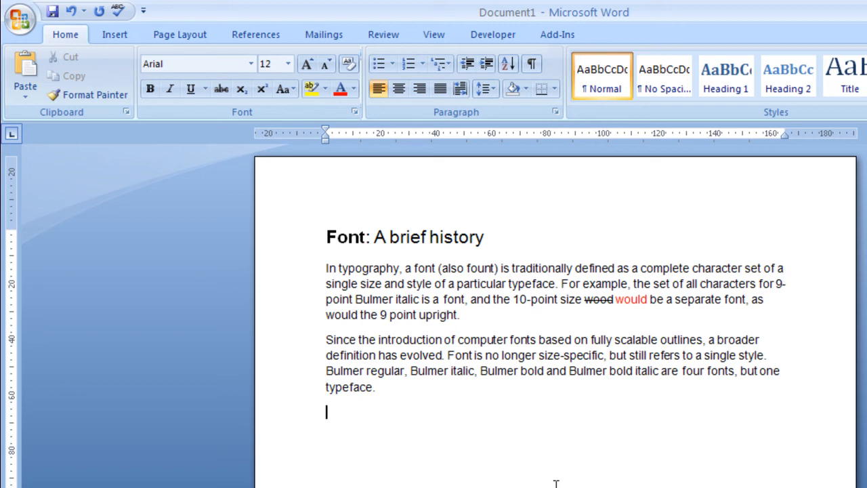
{"action": "type", "text": "H20"}
{"action": "left_click_drag", "start_coordinate": [333, 415], "coordinate": [342, 414]}
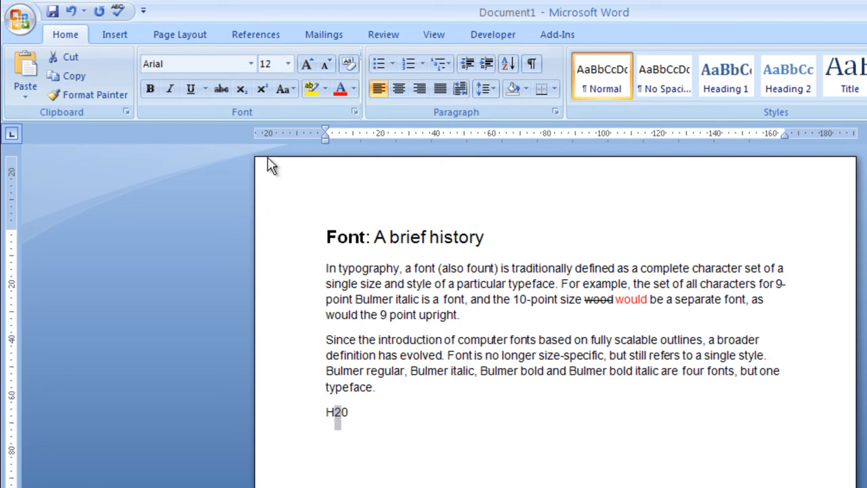
{"action": "left_click", "coordinate": [242, 92]}
{"action": "left_click", "coordinate": [242, 91]}
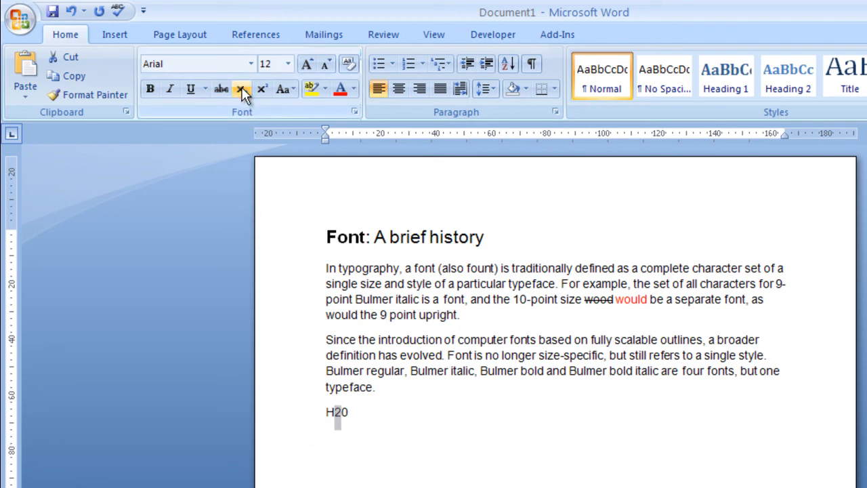
{"action": "left_click", "coordinate": [242, 92]}
{"action": "left_click", "coordinate": [241, 91]}
{"action": "left_click", "coordinate": [242, 92]}
Add "X2" on a new line below the H20 formula and make its 2 superscript
{"action": "left_click", "coordinate": [393, 414]}
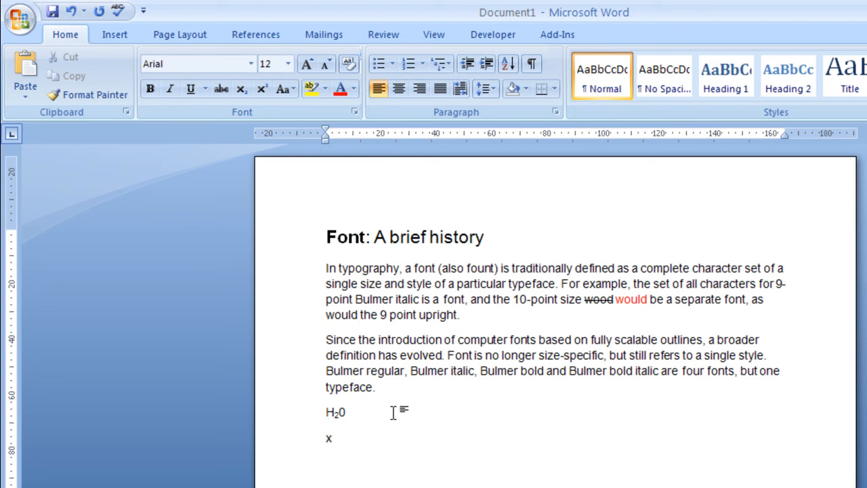
{"action": "type", "text": "2"}
{"action": "left_click_drag", "start_coordinate": [333, 437], "coordinate": [341, 439]}
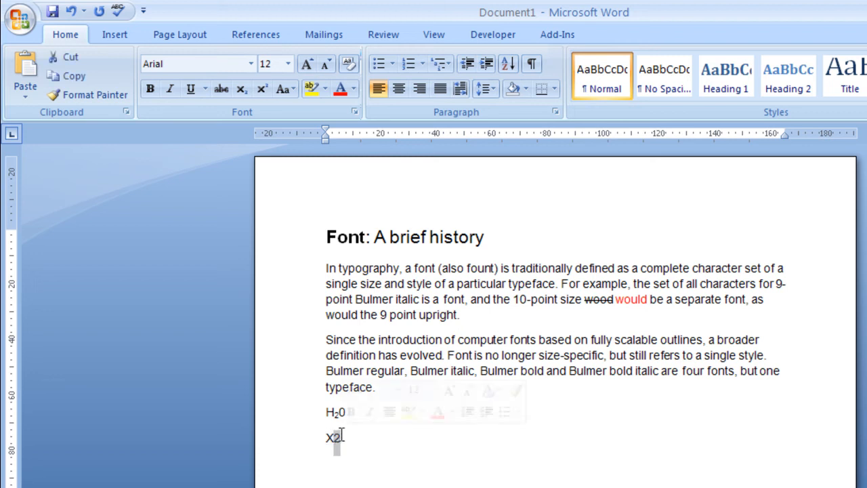
{"action": "left_click", "coordinate": [263, 91]}
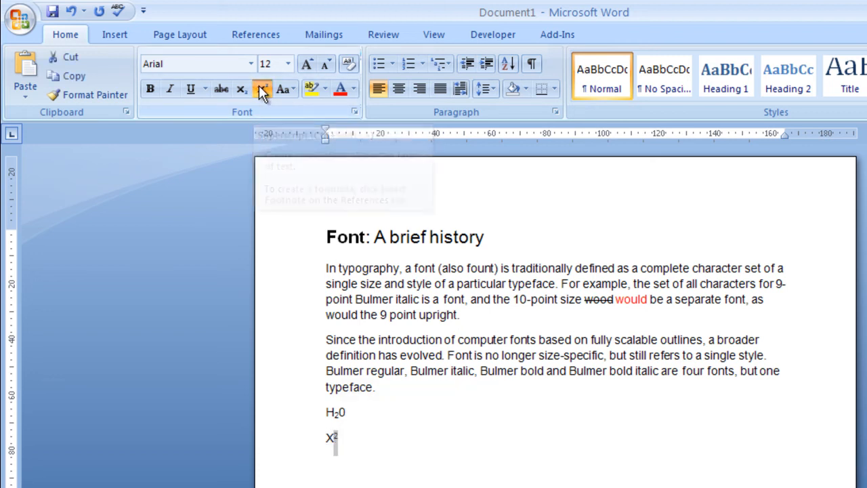
{"action": "left_click", "coordinate": [263, 91]}
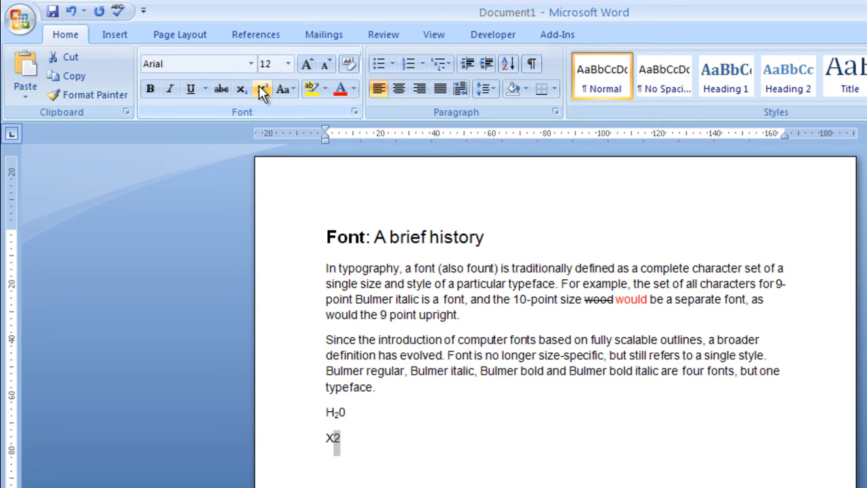
{"action": "left_click", "coordinate": [263, 91]}
{"action": "left_click", "coordinate": [263, 92]}
{"action": "left_click", "coordinate": [262, 92]}
Add "5oC" after the squared X and make the letter o superscript as a degree sign
{"action": "left_click", "coordinate": [453, 435]}
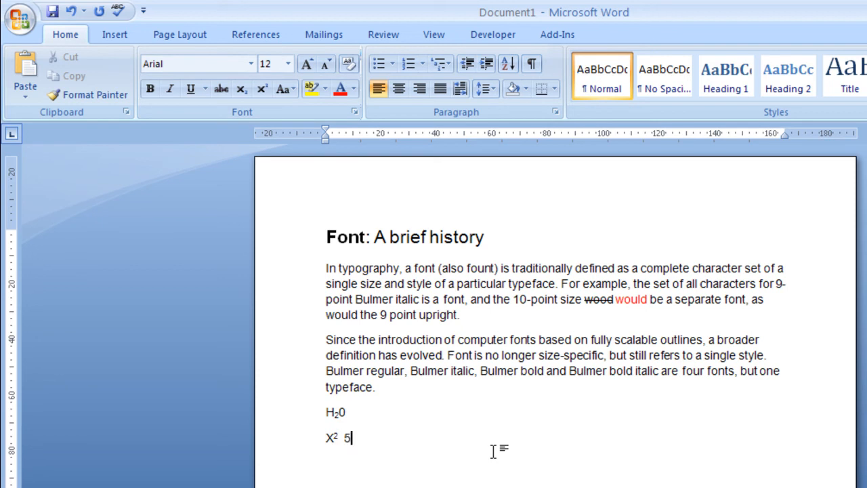
{"action": "type", "text": "oC"}
{"action": "left_click_drag", "start_coordinate": [348, 439], "coordinate": [358, 439]}
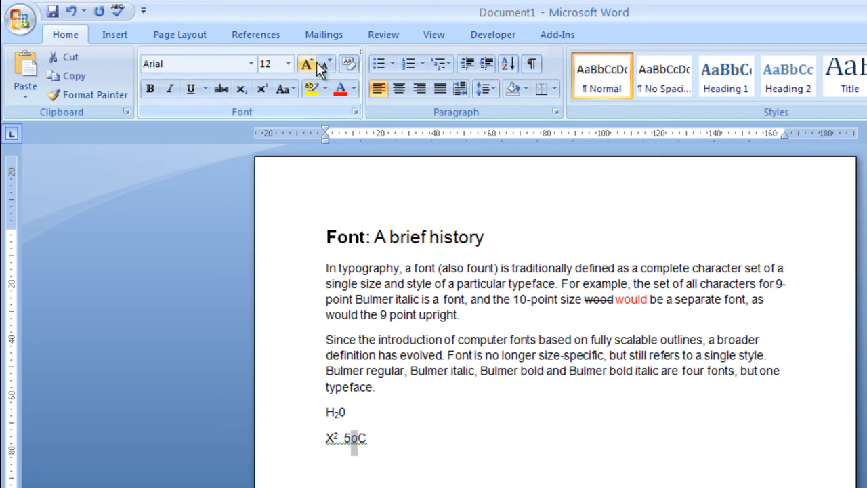
{"action": "left_click", "coordinate": [263, 90]}
{"action": "left_click", "coordinate": [451, 435]}
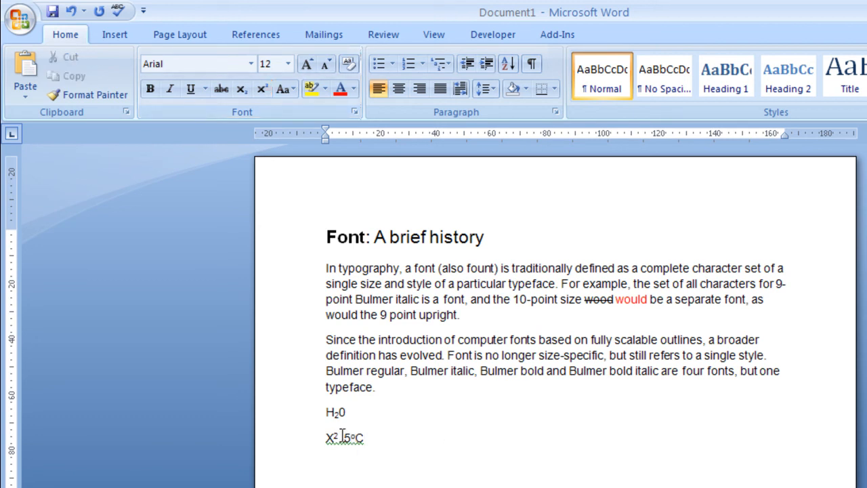
{"action": "left_click_drag", "start_coordinate": [352, 439], "coordinate": [365, 439]}
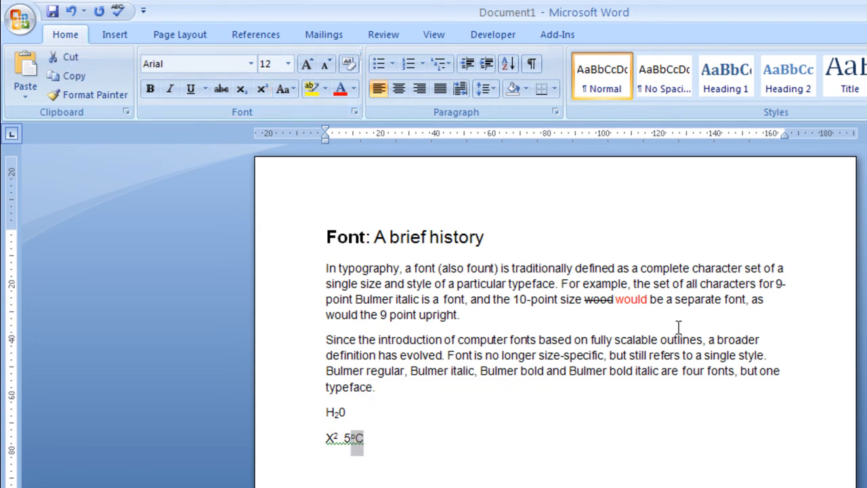
{"action": "left_click", "coordinate": [353, 440]}
{"action": "left_click_drag", "start_coordinate": [355, 438], "coordinate": [350, 438]}
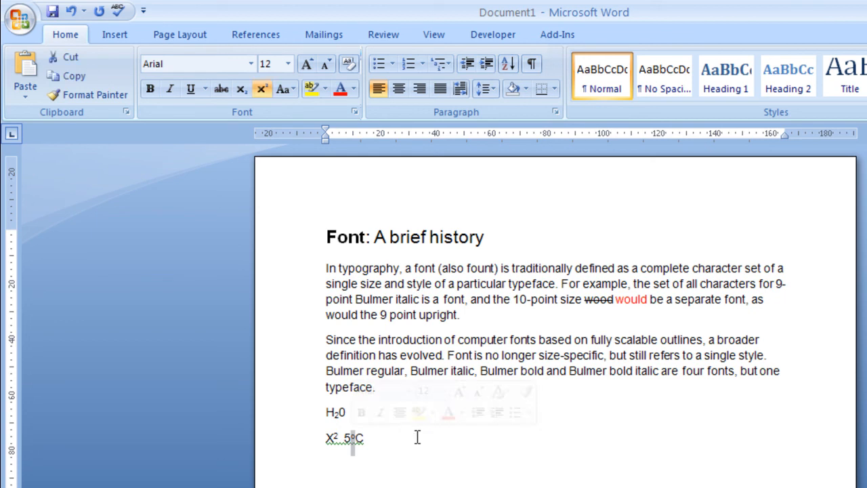
{"action": "left_click", "coordinate": [373, 438]}
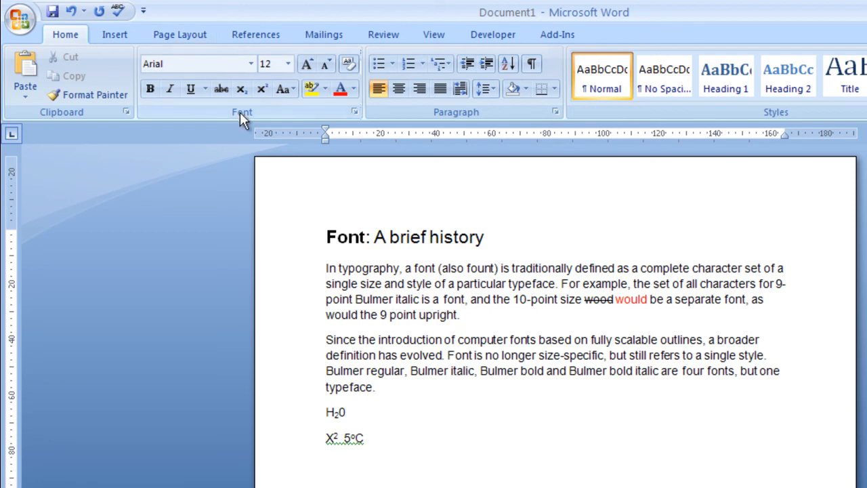
{"action": "left_click", "coordinate": [293, 88]}
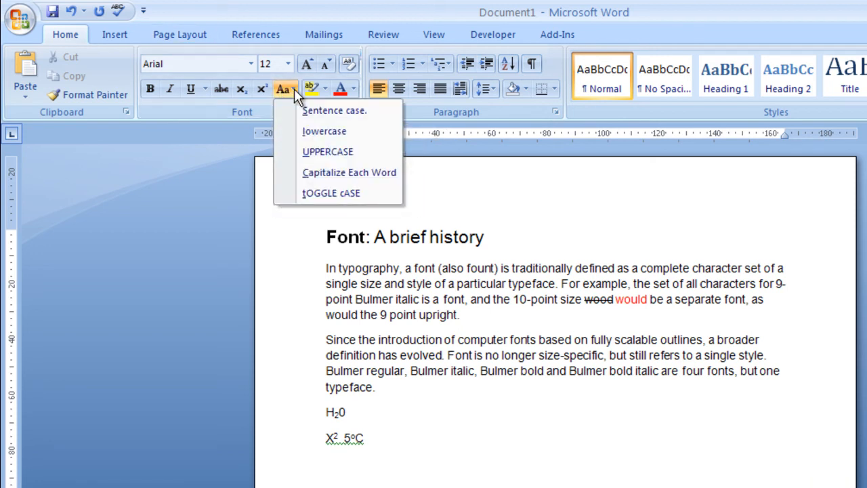
{"action": "left_click", "coordinate": [294, 89]}
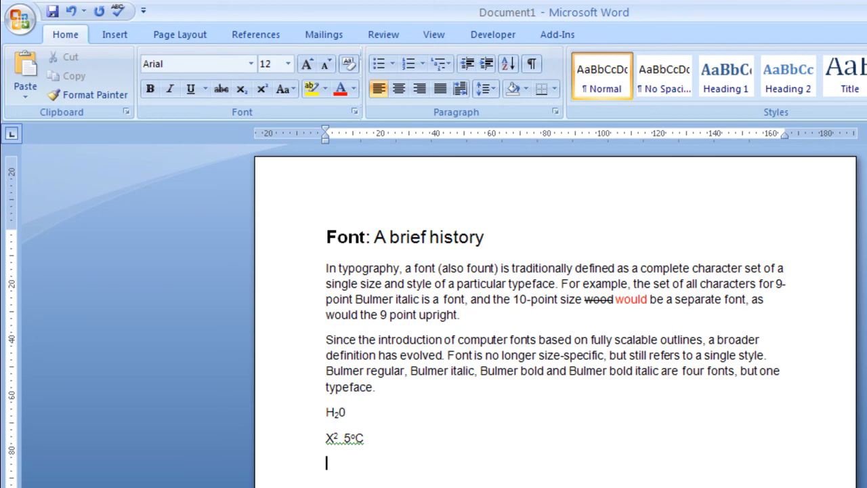
{"action": "left_click", "coordinate": [294, 91]}
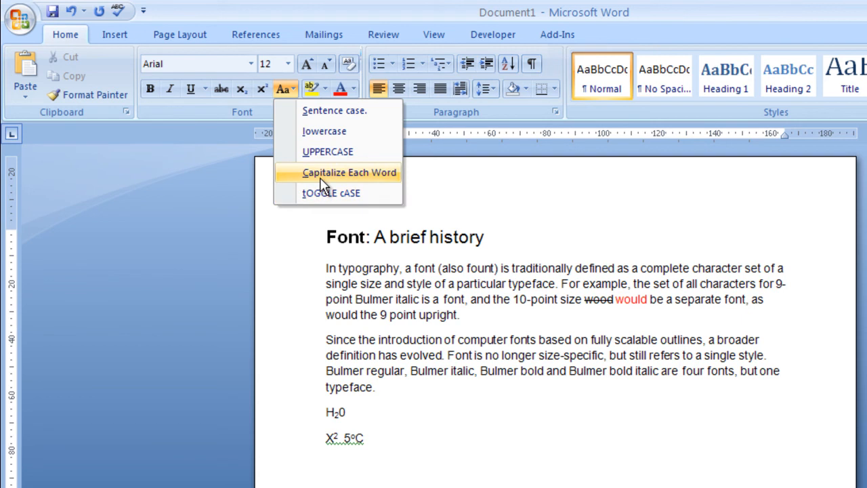
{"action": "left_click", "coordinate": [382, 298]}
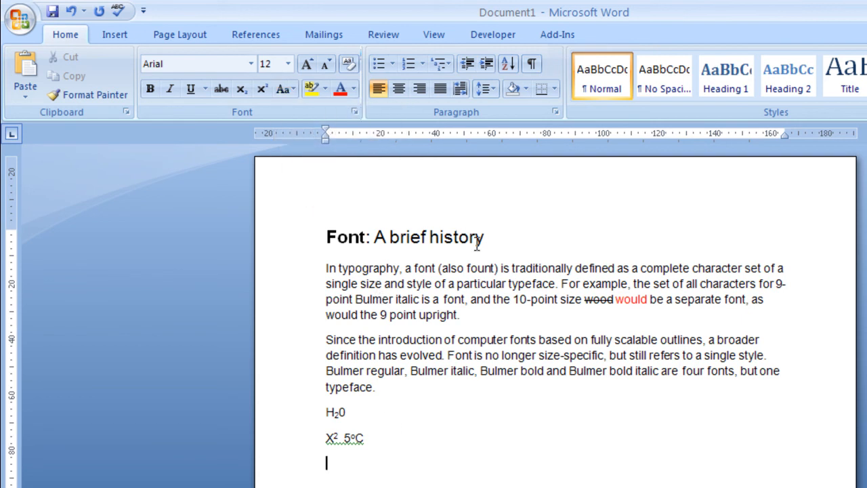
Apply Capitalize Each Word to the whole heading "Font: A brief history"
{"action": "left_click_drag", "start_coordinate": [486, 237], "coordinate": [327, 238]}
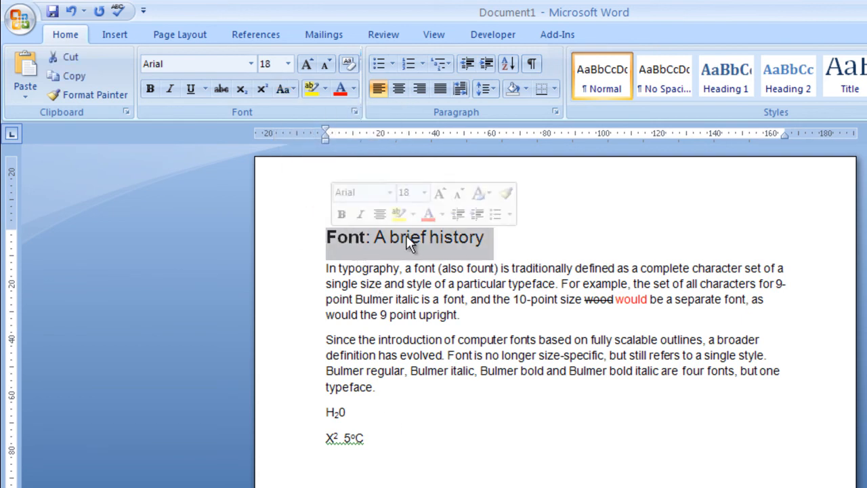
{"action": "left_click", "coordinate": [284, 88]}
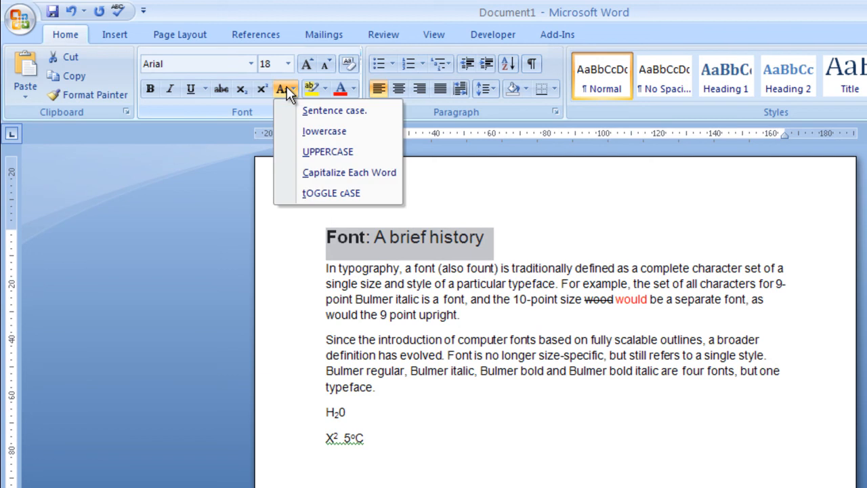
{"action": "left_click", "coordinate": [341, 174]}
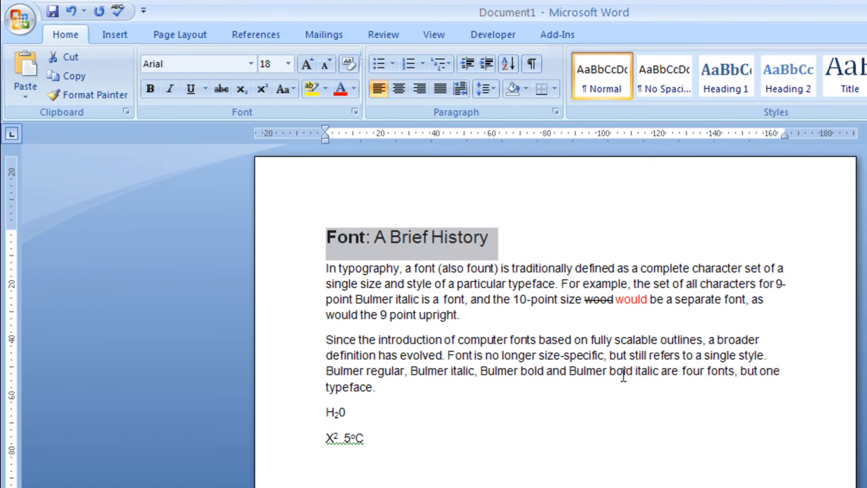
Change the heading to lowercase and run Toggle Case on it four times
{"action": "left_click", "coordinate": [284, 88]}
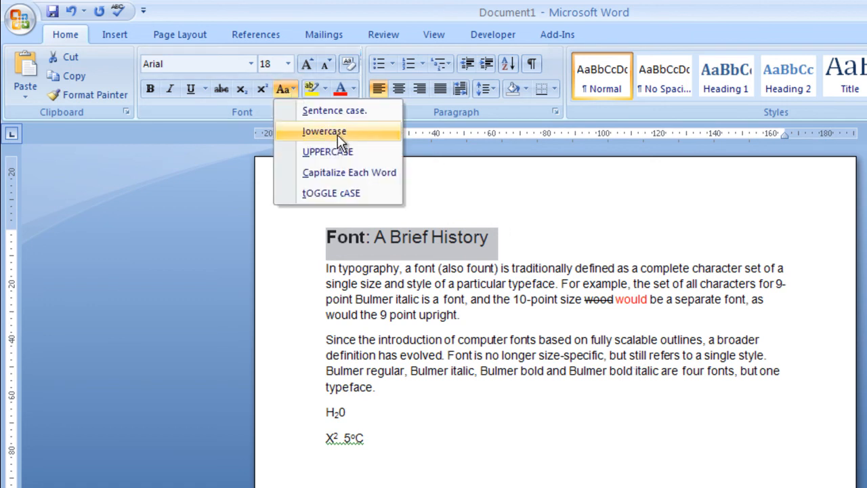
{"action": "left_click", "coordinate": [326, 131]}
{"action": "left_click", "coordinate": [294, 91]}
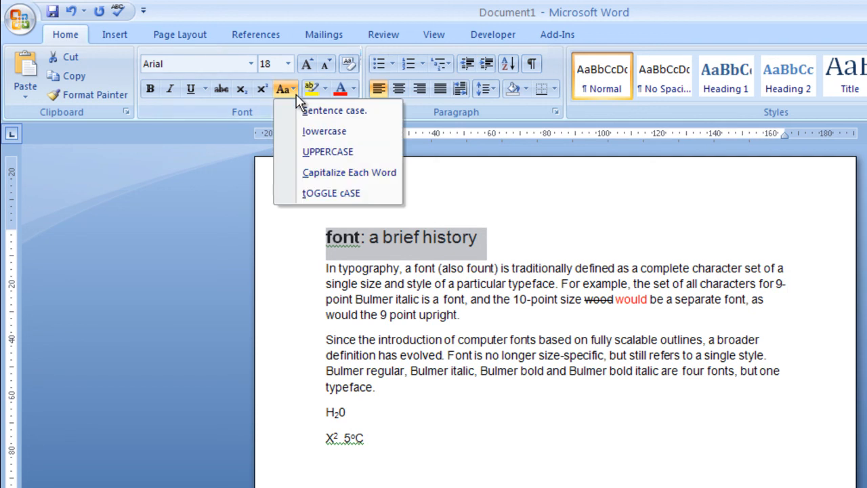
{"action": "left_click", "coordinate": [341, 193]}
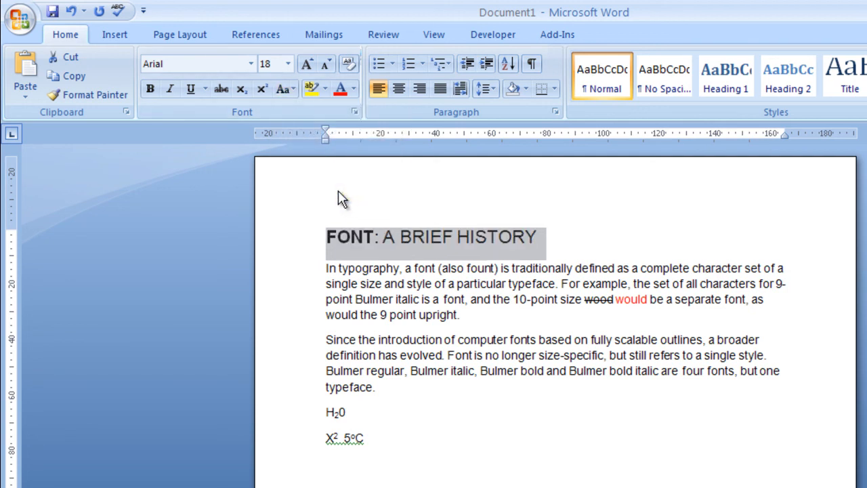
{"action": "left_click", "coordinate": [285, 89]}
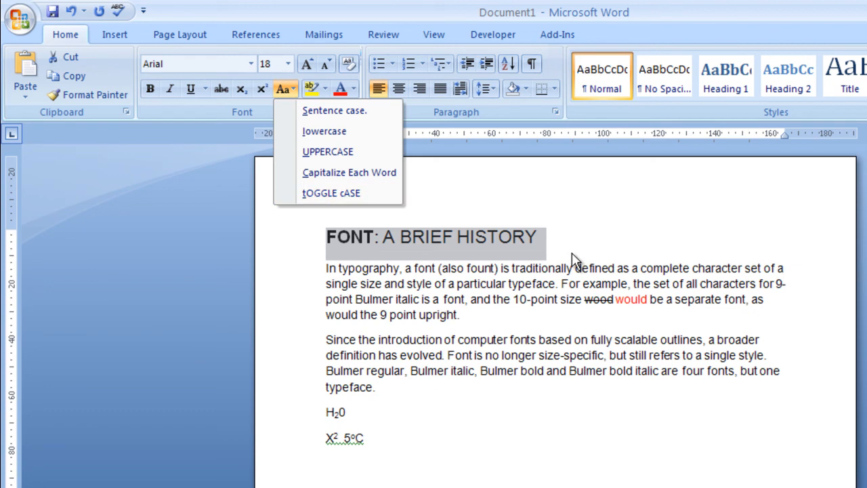
{"action": "left_click", "coordinate": [366, 194]}
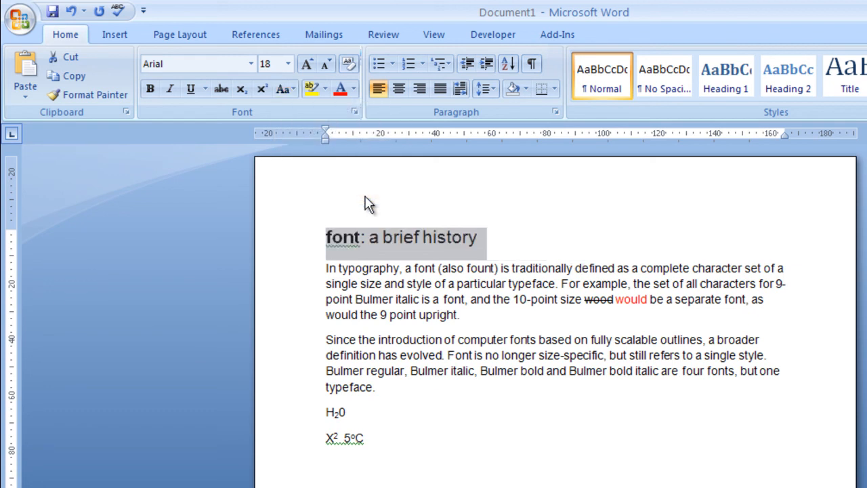
{"action": "left_click", "coordinate": [289, 89]}
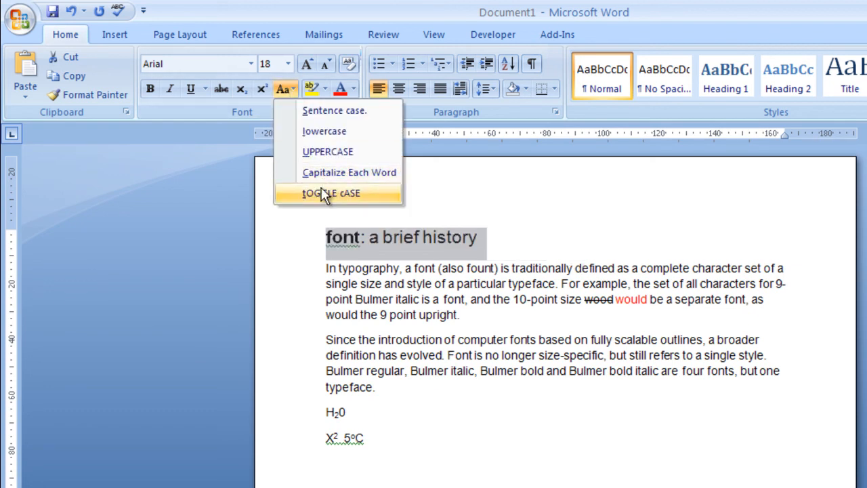
{"action": "left_click", "coordinate": [324, 195]}
{"action": "left_click", "coordinate": [284, 90]}
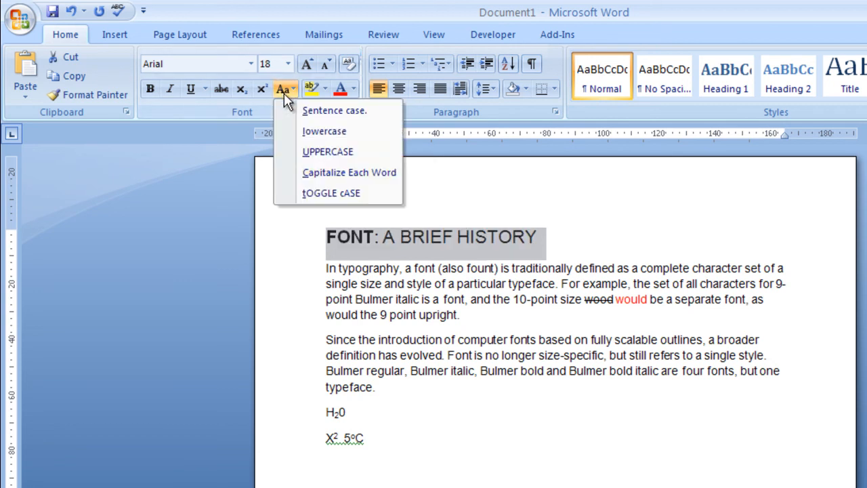
{"action": "left_click", "coordinate": [310, 193]}
Undo the lowercase and the four Toggle Case changes on the heading
{"action": "left_click", "coordinate": [70, 12]}
{"action": "left_click", "coordinate": [70, 14]}
{"action": "left_click", "coordinate": [71, 12]}
{"action": "left_click", "coordinate": [70, 12]}
{"action": "left_click", "coordinate": [71, 14]}
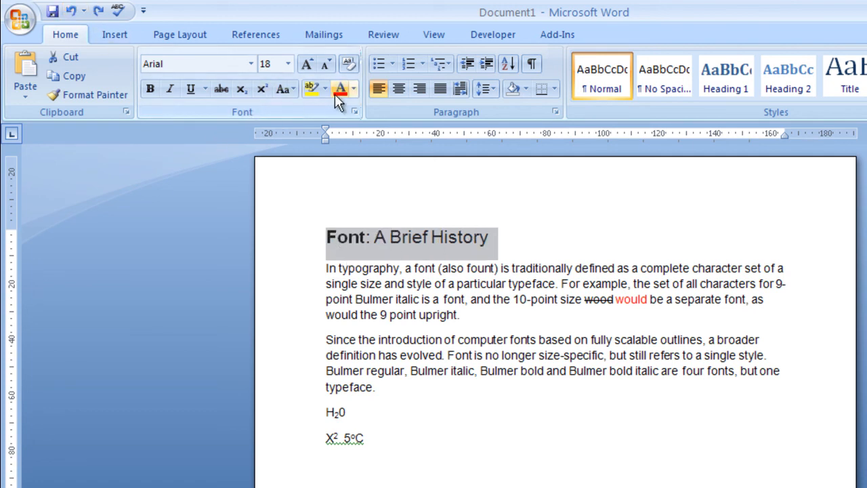
Apply Toggle Case to the capitalized heading twice, inverting its letters and inverting them back
{"action": "left_click", "coordinate": [296, 88]}
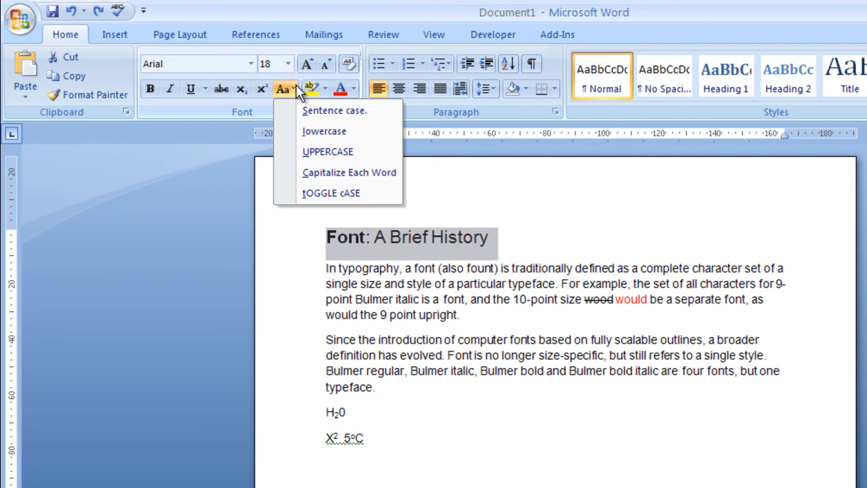
{"action": "left_click", "coordinate": [320, 192]}
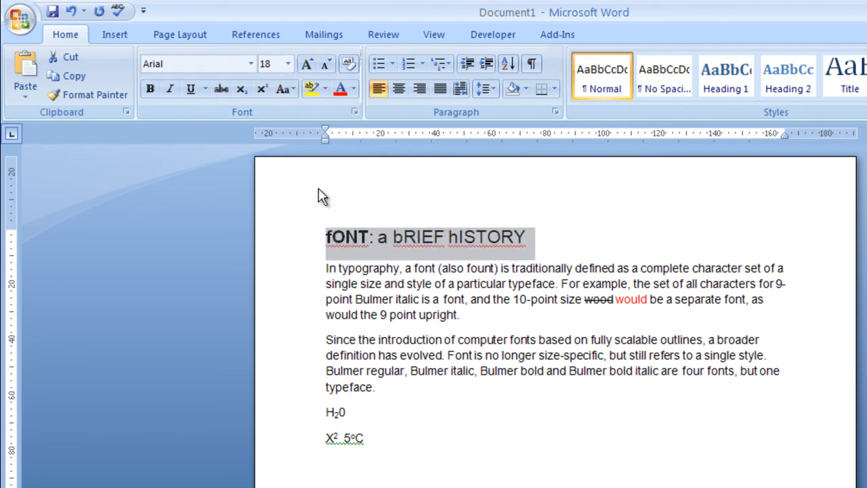
{"action": "left_click", "coordinate": [294, 90]}
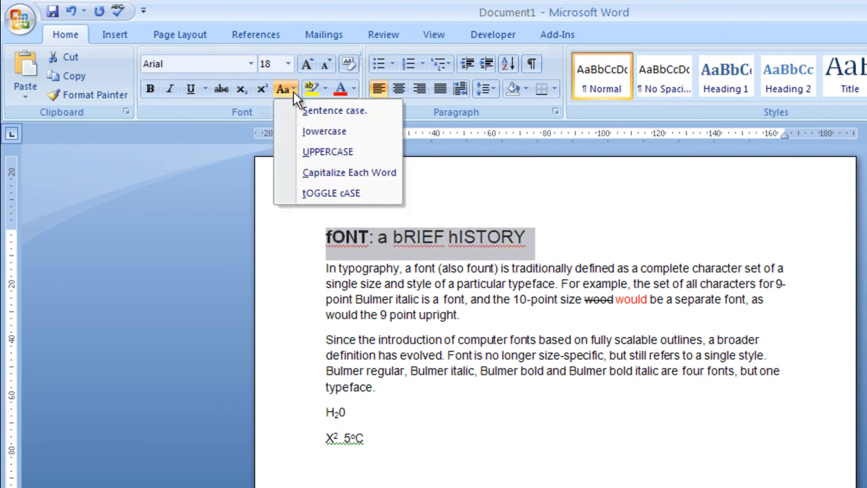
{"action": "left_click", "coordinate": [345, 193]}
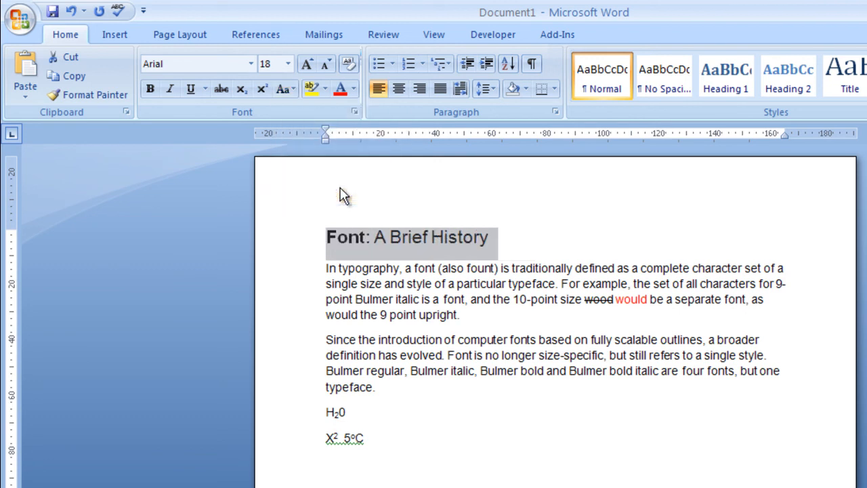
Add the line "HISTORY OF THE WORD FONT" in capitals below the X2 5oC line
{"action": "left_click", "coordinate": [416, 408]}
{"action": "left_click", "coordinate": [460, 479]}
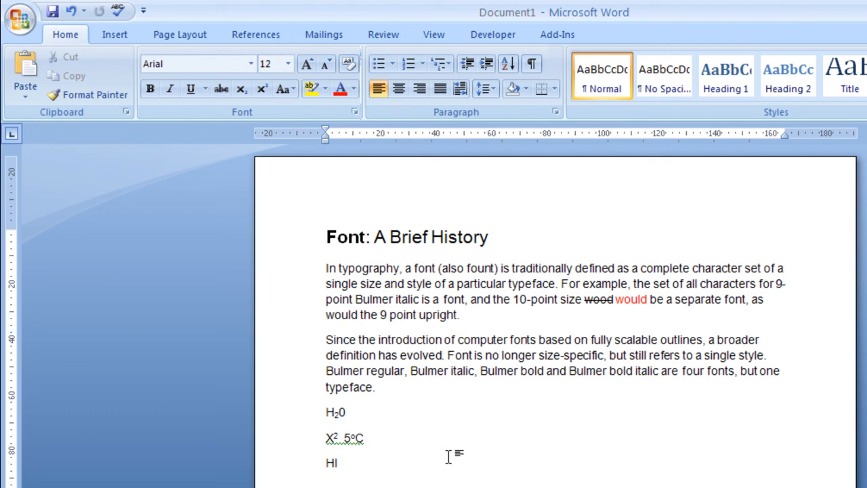
{"action": "type", "text": "HISTORY OF THE"}
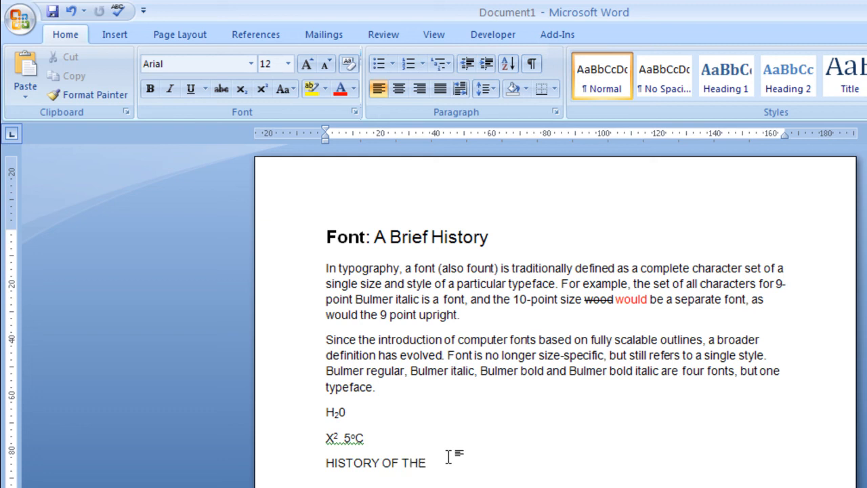
{"action": "type", "text": "FON"}
Convert the all-capitals line "HISTORY OF THE WORD FONT" to sentence case and deselect it
{"action": "left_click_drag", "start_coordinate": [525, 462], "coordinate": [340, 475]}
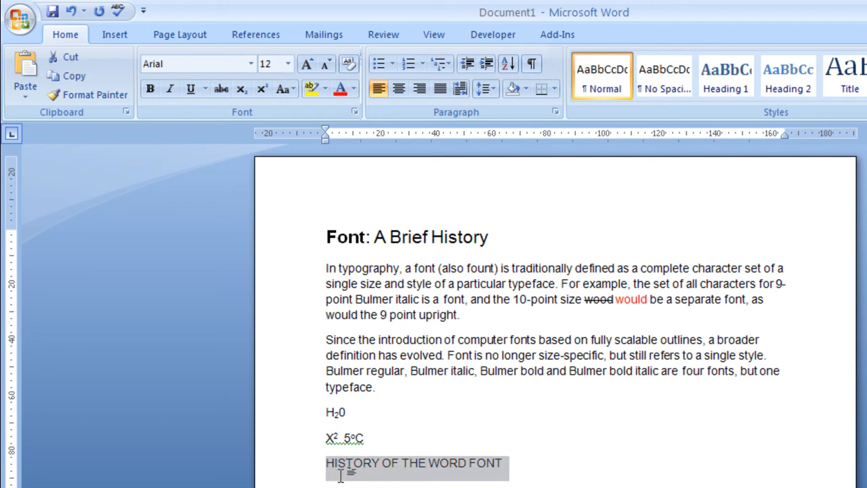
{"action": "left_click", "coordinate": [284, 84]}
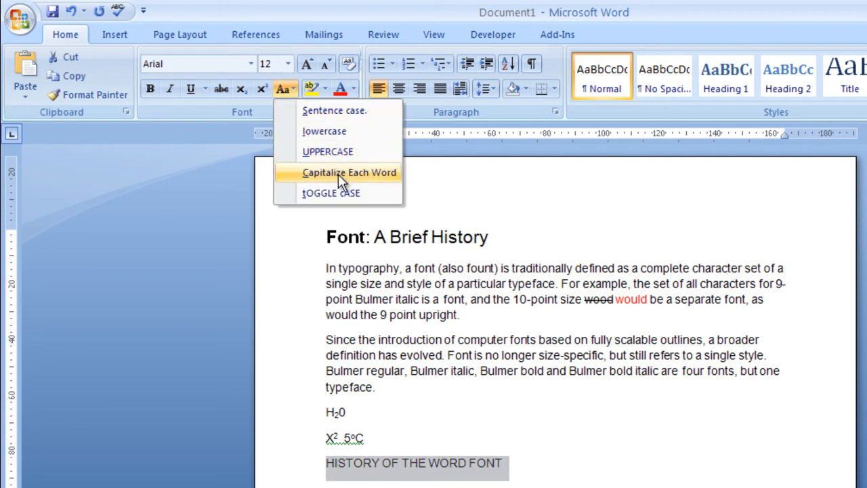
{"action": "left_click", "coordinate": [341, 117]}
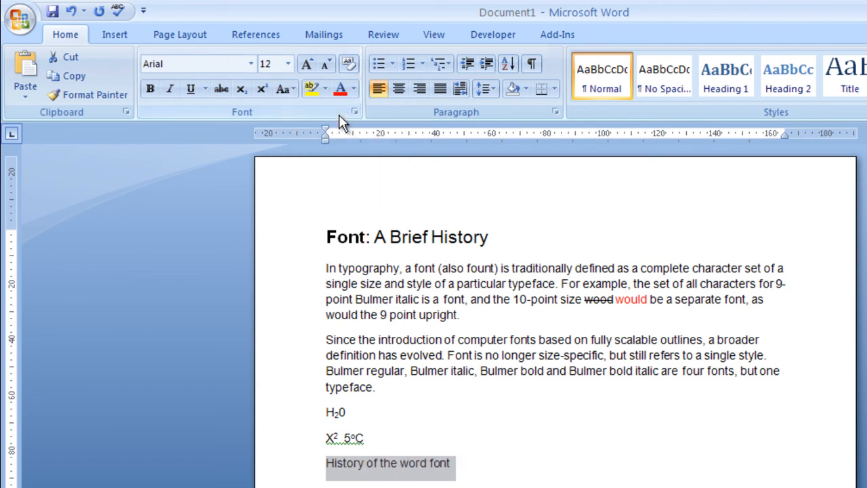
{"action": "left_click", "coordinate": [557, 469]}
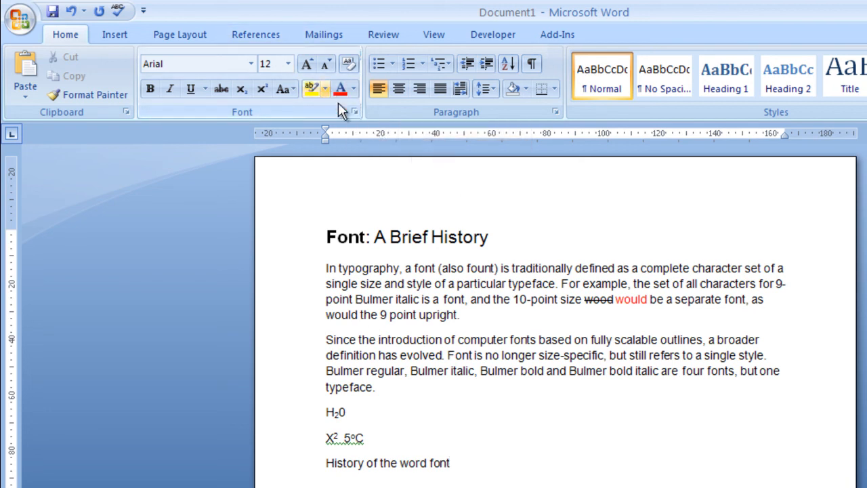
{"action": "double_click", "coordinate": [478, 341]}
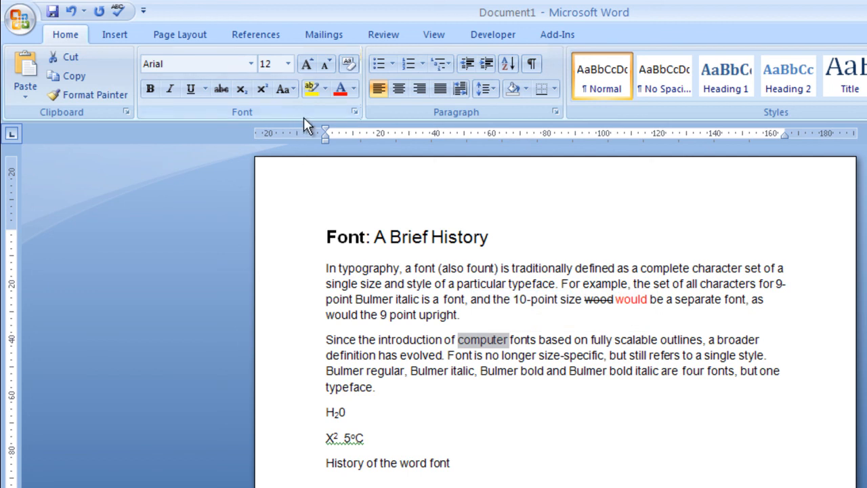
{"action": "left_click", "coordinate": [325, 89]}
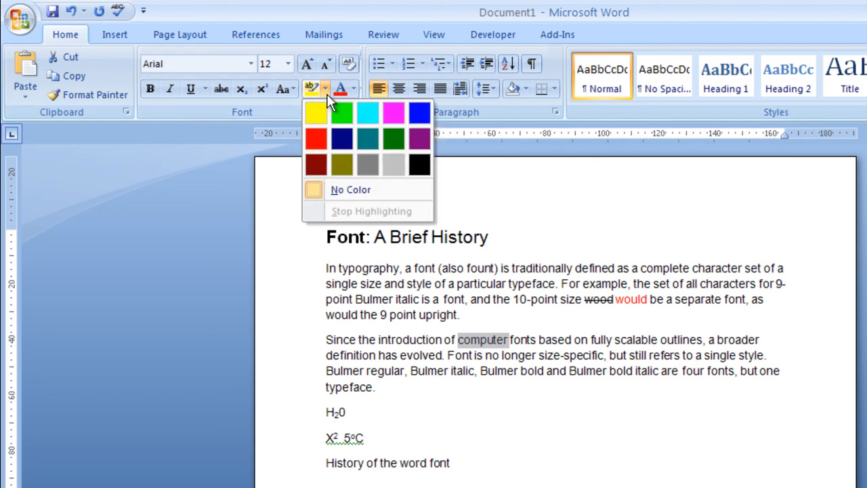
{"action": "left_click", "coordinate": [473, 336]}
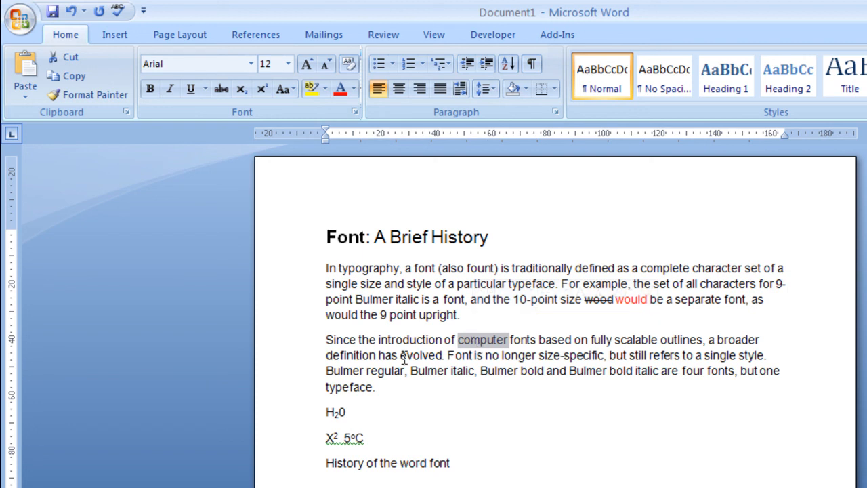
Highlight "introduction of computer fonts based on fully scalable" in the second paragraph in yellow
{"action": "left_click_drag", "start_coordinate": [378, 340], "coordinate": [659, 340]}
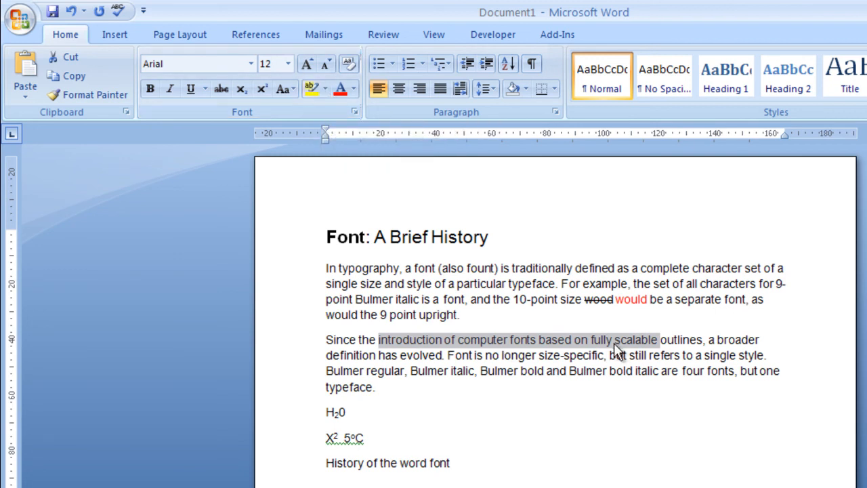
{"action": "left_click", "coordinate": [310, 90]}
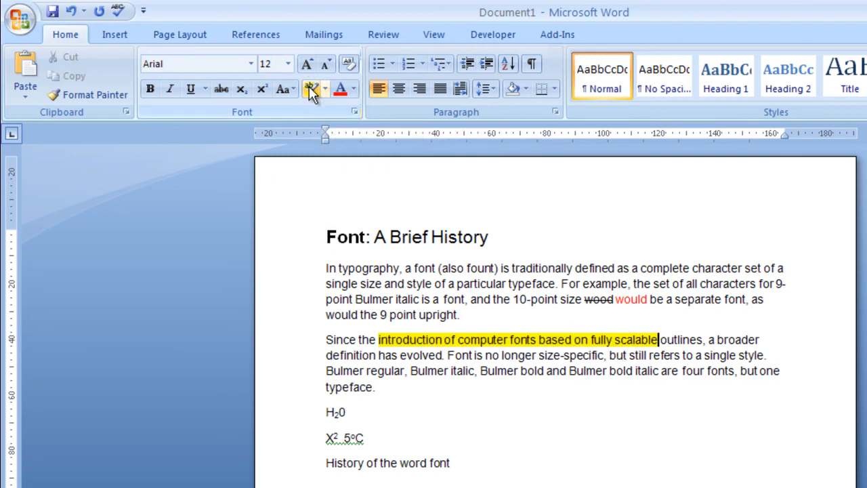
Set the text highlight color to red and undo the yellow highlight in the second paragraph
{"action": "left_click", "coordinate": [325, 88]}
{"action": "left_click", "coordinate": [316, 139]}
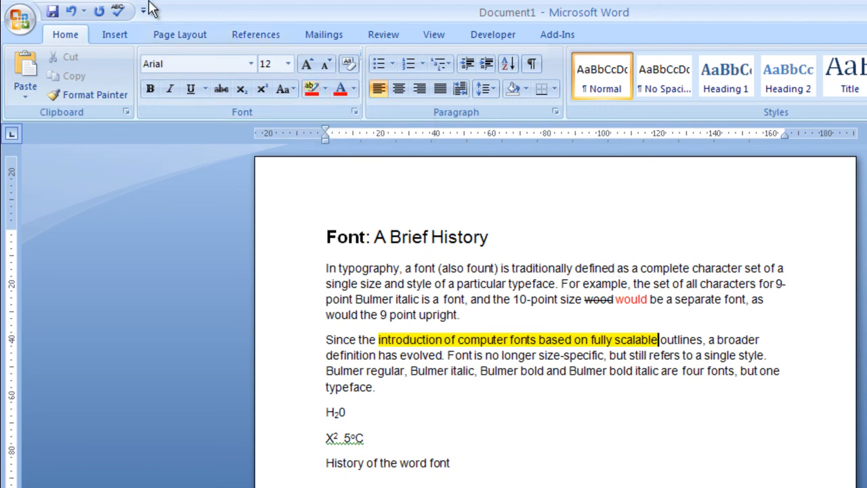
{"action": "left_click", "coordinate": [71, 10]}
{"action": "left_click", "coordinate": [655, 449]}
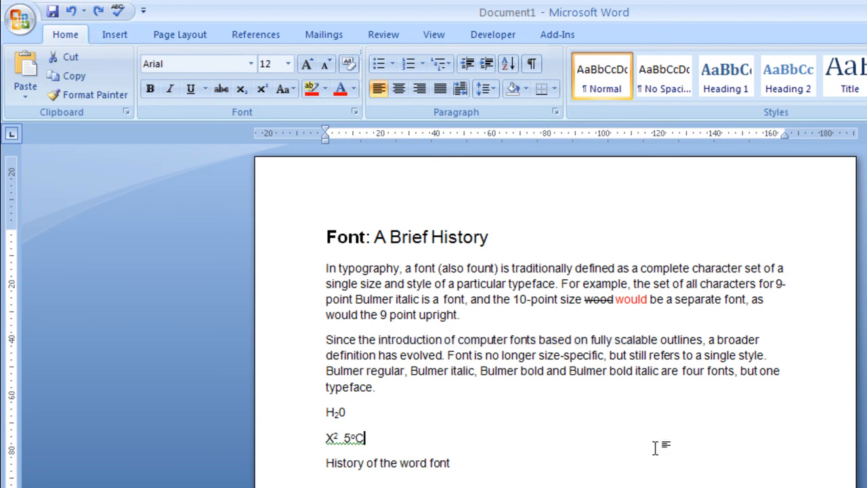
Highlight the words "computer fonts" in the second paragraph in red with the highlighter pen
{"action": "left_click", "coordinate": [325, 88]}
{"action": "left_click", "coordinate": [315, 139]}
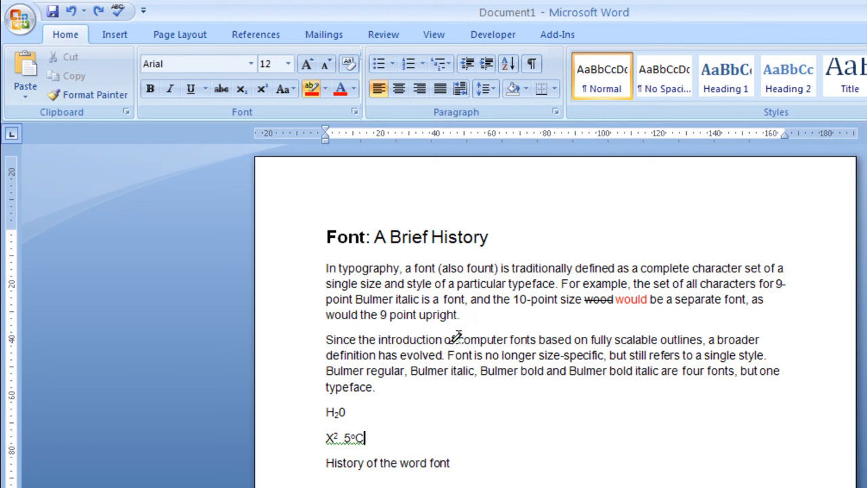
{"action": "left_click_drag", "start_coordinate": [458, 339], "coordinate": [536, 337]}
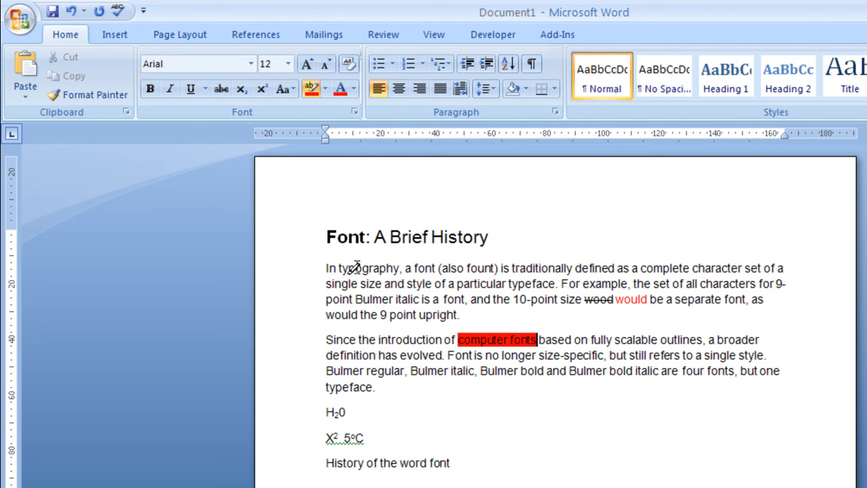
Highlight "typography" in the first paragraph in red and undo the red highlights on it and on "computer fonts"
{"action": "left_click_drag", "start_coordinate": [337, 266], "coordinate": [400, 265]}
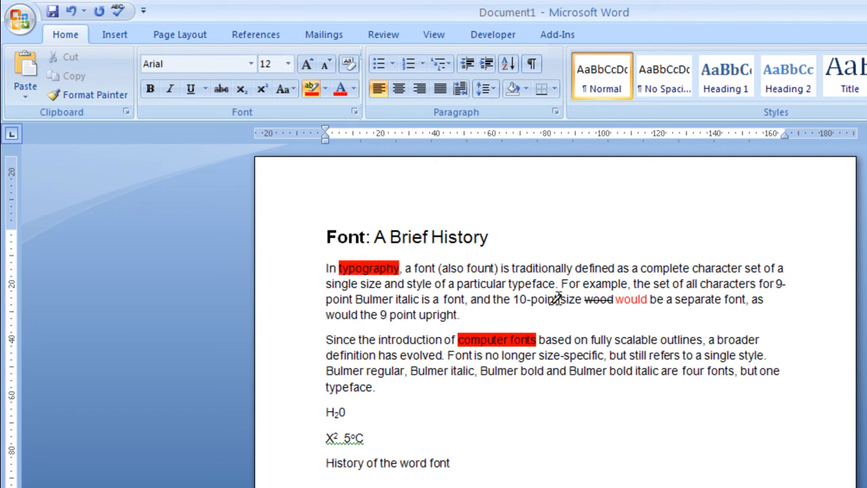
{"action": "left_click", "coordinate": [70, 12]}
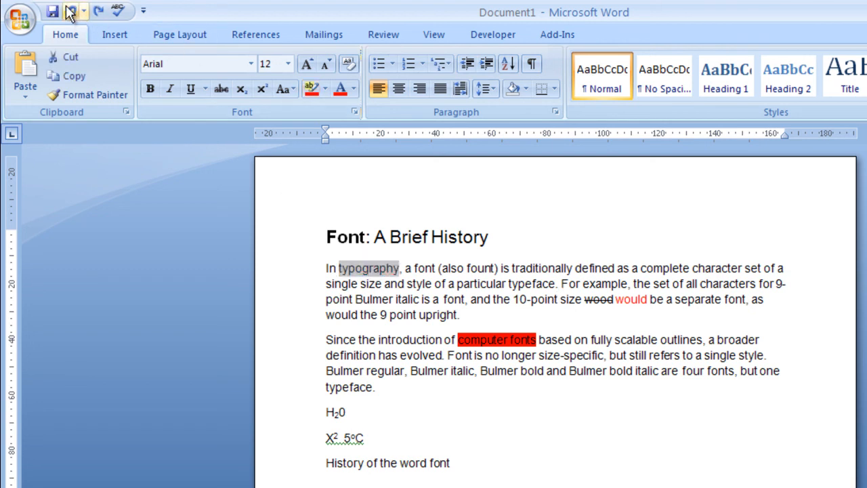
{"action": "left_click", "coordinate": [70, 12]}
{"action": "left_click", "coordinate": [454, 321]}
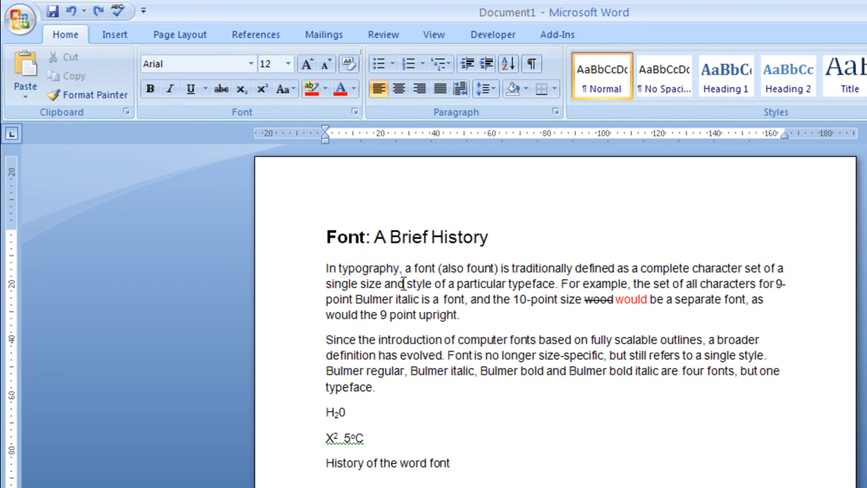
Highlight "style of a particular typeface" in the first paragraph in yellow
{"action": "left_click_drag", "start_coordinate": [407, 283], "coordinate": [556, 284]}
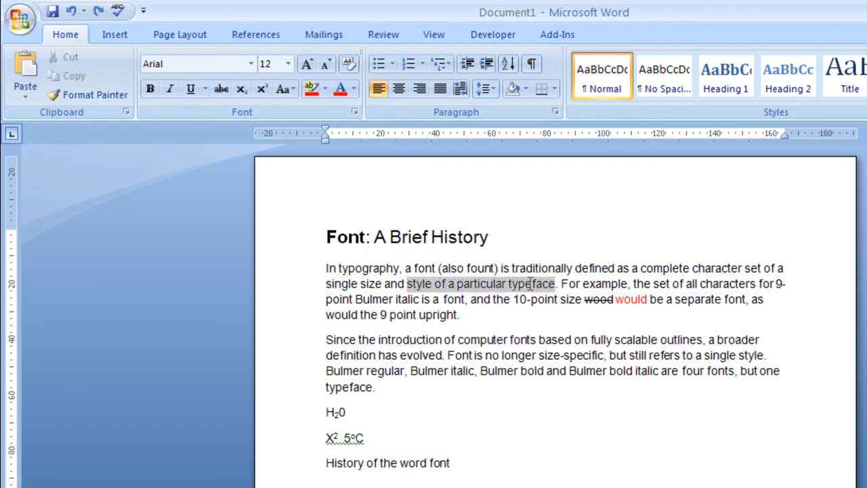
{"action": "left_click", "coordinate": [325, 89]}
{"action": "left_click", "coordinate": [315, 111]}
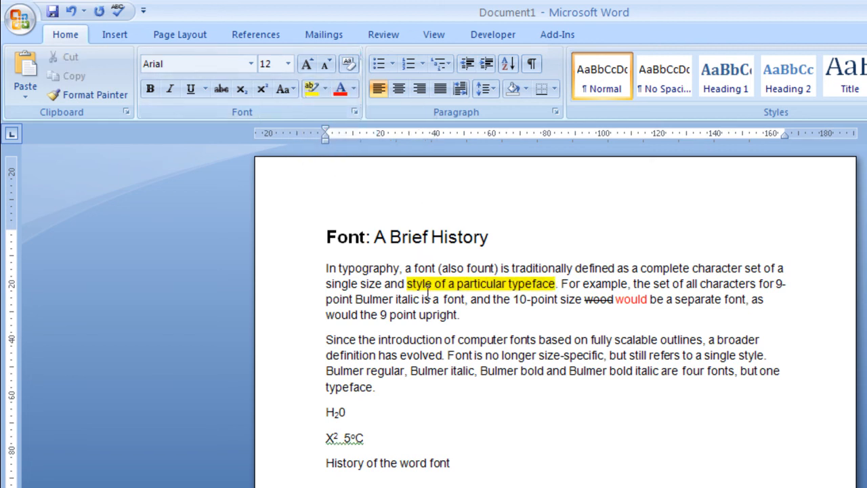
Remove the yellow highlight from "style of a particular typeface" by applying No Color, leaving the text deselected
{"action": "left_click_drag", "start_coordinate": [407, 283], "coordinate": [555, 285]}
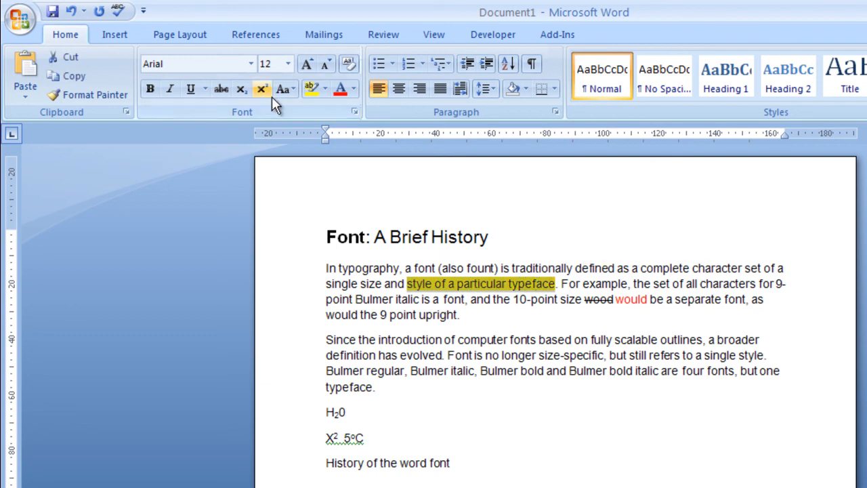
{"action": "left_click", "coordinate": [325, 90]}
{"action": "left_click", "coordinate": [332, 186]}
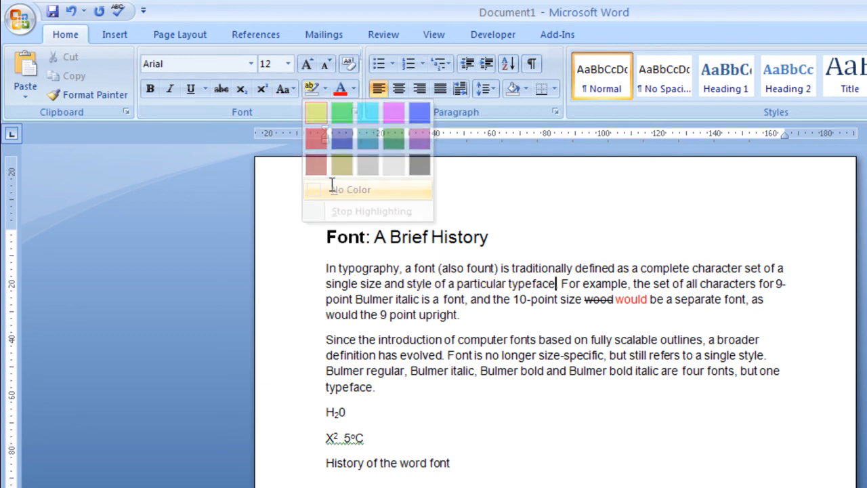
{"action": "left_click_drag", "start_coordinate": [445, 340], "coordinate": [400, 339]}
{"action": "left_click", "coordinate": [393, 298]}
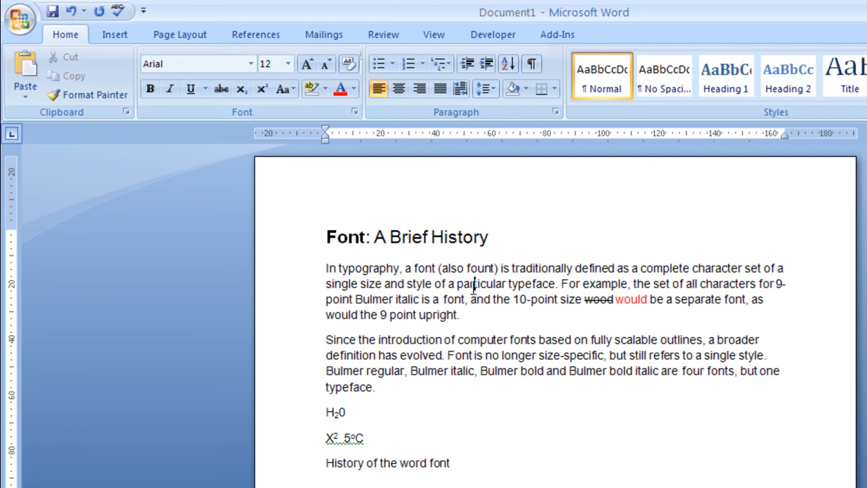
Open the Font dialog, move it clear of the text, view the font color choices and close it without changes
{"action": "left_click", "coordinate": [354, 113]}
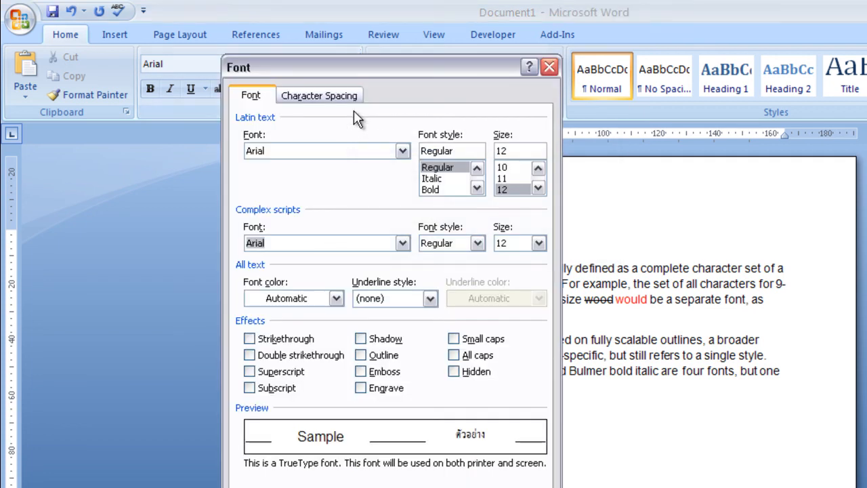
{"action": "left_click", "coordinate": [539, 482]}
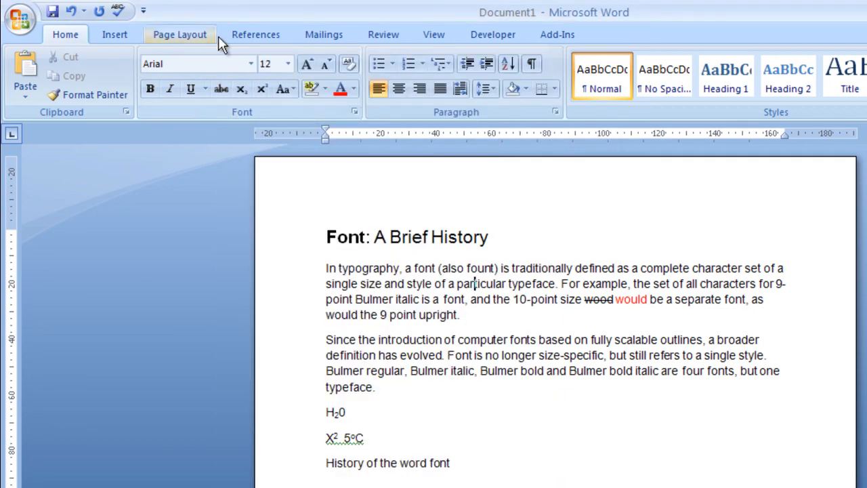
{"action": "left_click", "coordinate": [354, 114]}
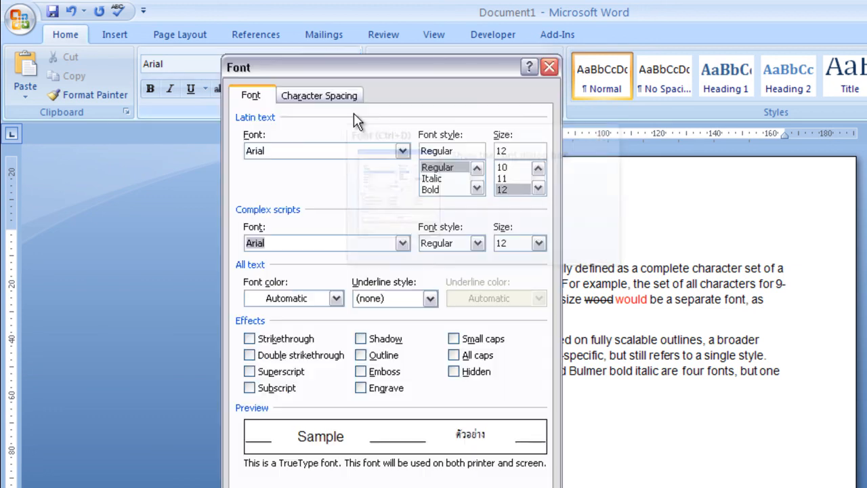
{"action": "left_click_drag", "start_coordinate": [319, 63], "coordinate": [563, 48]}
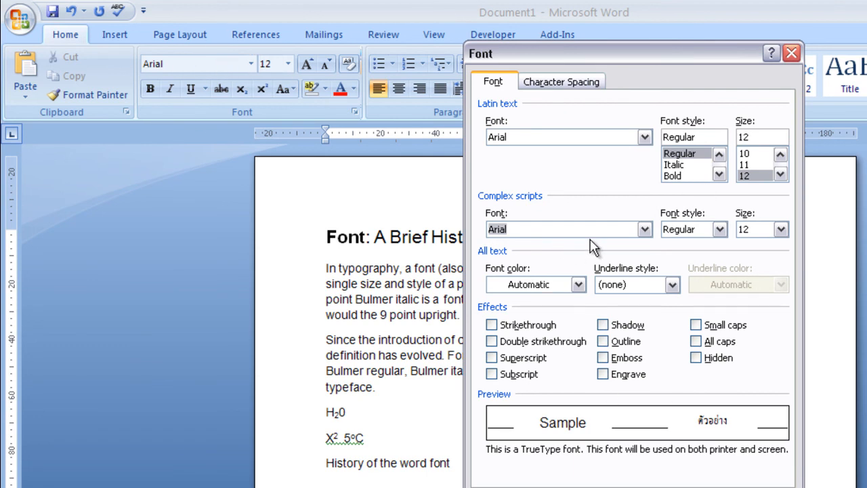
{"action": "left_click", "coordinate": [579, 285]}
{"action": "left_click", "coordinate": [579, 286]}
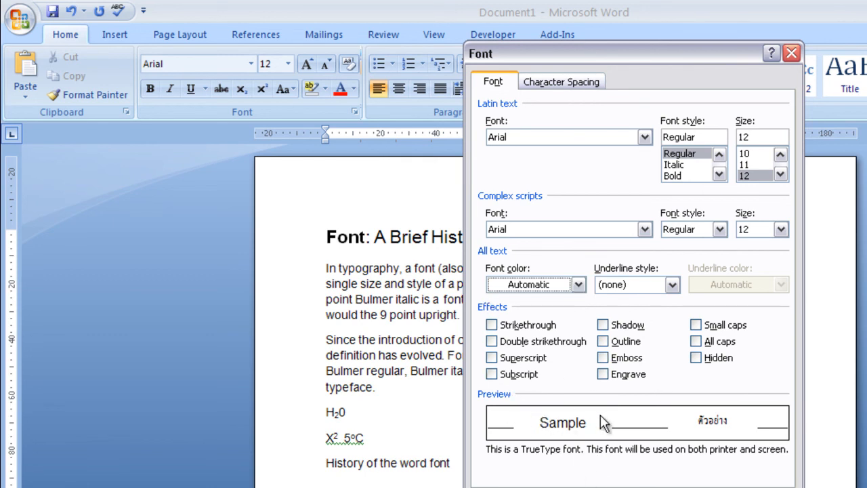
{"action": "key", "text": "Escape"}
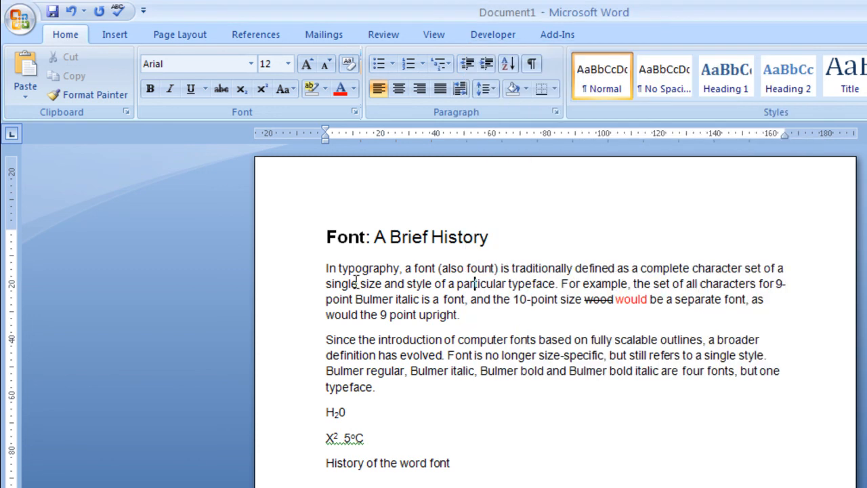
Preview the strikethrough, double strikethrough, superscript and subscript effects for the word "typography" in the Font dialog, clearing each one again
{"action": "double_click", "coordinate": [358, 268]}
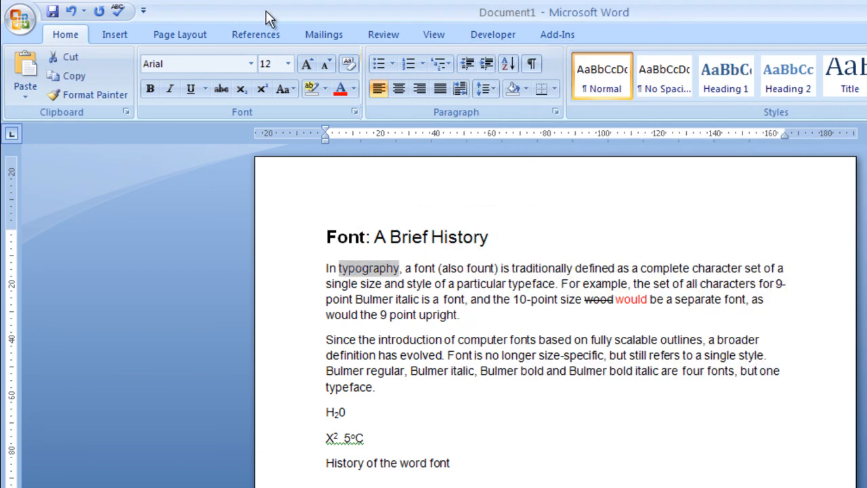
{"action": "left_click", "coordinate": [354, 112]}
{"action": "left_click", "coordinate": [491, 326]}
{"action": "left_click", "coordinate": [492, 326]}
{"action": "left_click", "coordinate": [492, 342]}
{"action": "left_click", "coordinate": [491, 342]}
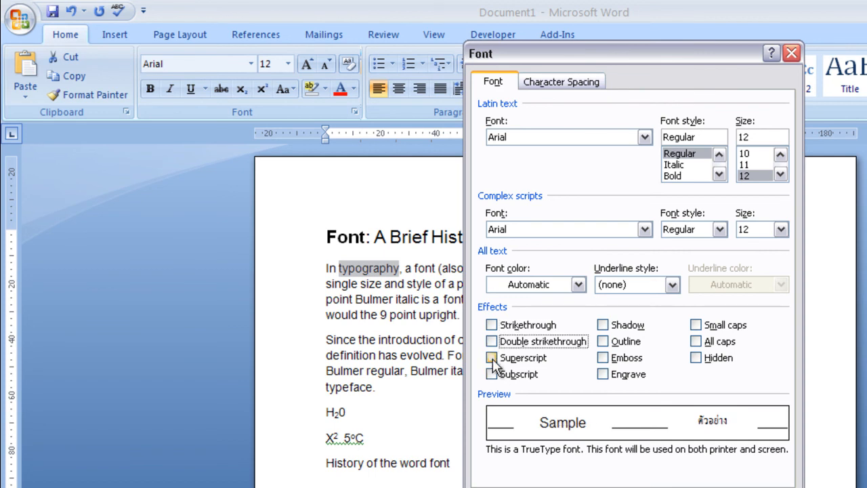
{"action": "left_click", "coordinate": [491, 358]}
{"action": "left_click", "coordinate": [492, 358]}
{"action": "left_click", "coordinate": [491, 374]}
{"action": "left_click", "coordinate": [491, 374]}
Preview the shadow, outline, emboss, engrave and small caps effects for "typography", clearing each one again
{"action": "left_click", "coordinate": [603, 326]}
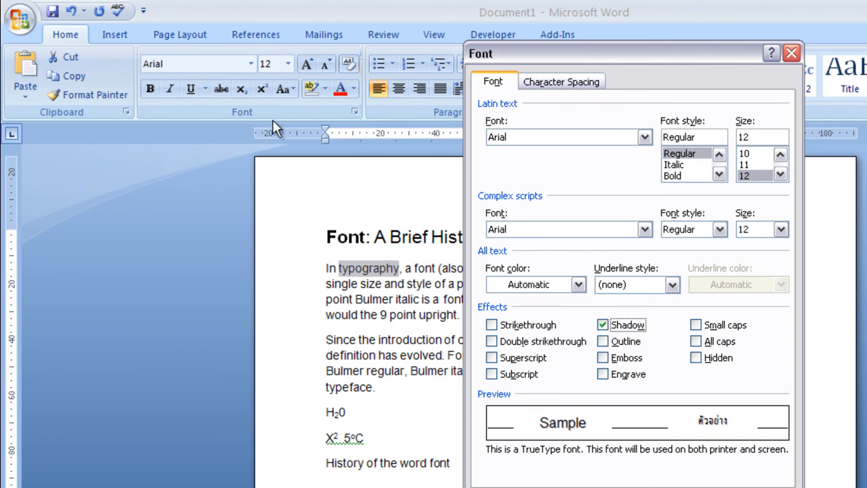
{"action": "left_click", "coordinate": [603, 325]}
{"action": "left_click", "coordinate": [603, 342]}
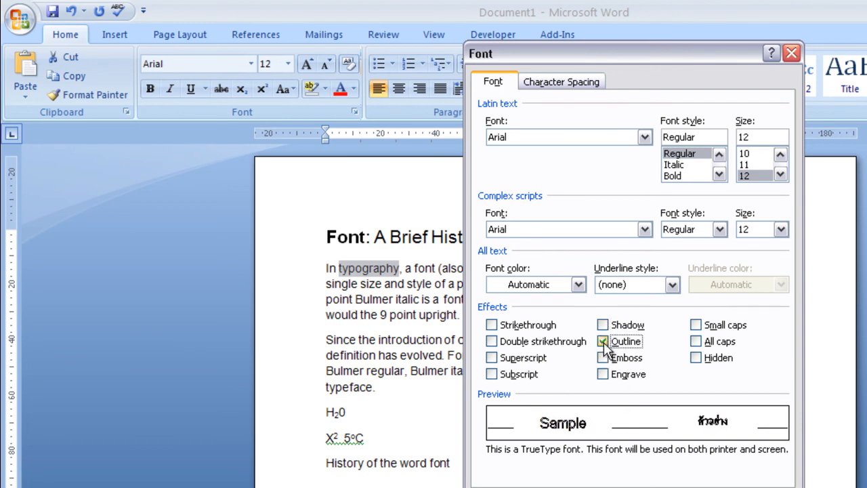
{"action": "left_click", "coordinate": [603, 342]}
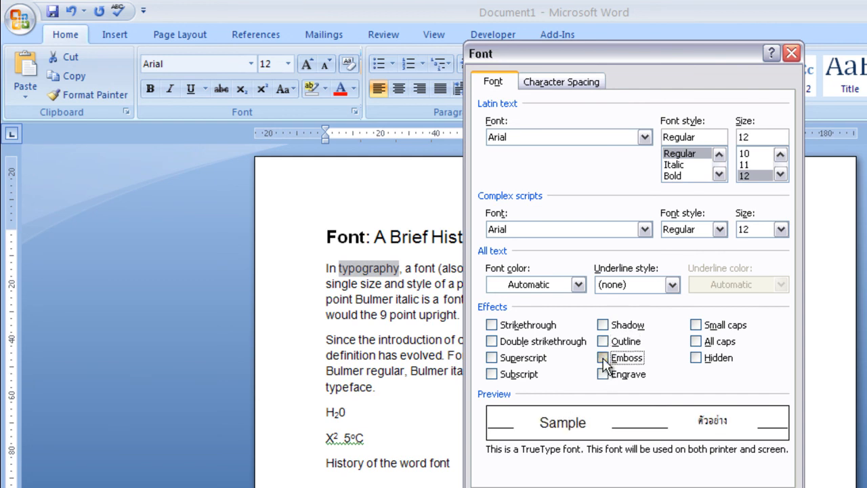
{"action": "left_click", "coordinate": [603, 358]}
{"action": "left_click", "coordinate": [603, 358]}
{"action": "left_click", "coordinate": [603, 374]}
{"action": "left_click", "coordinate": [603, 374]}
{"action": "left_click", "coordinate": [696, 325]}
{"action": "left_click", "coordinate": [696, 325]}
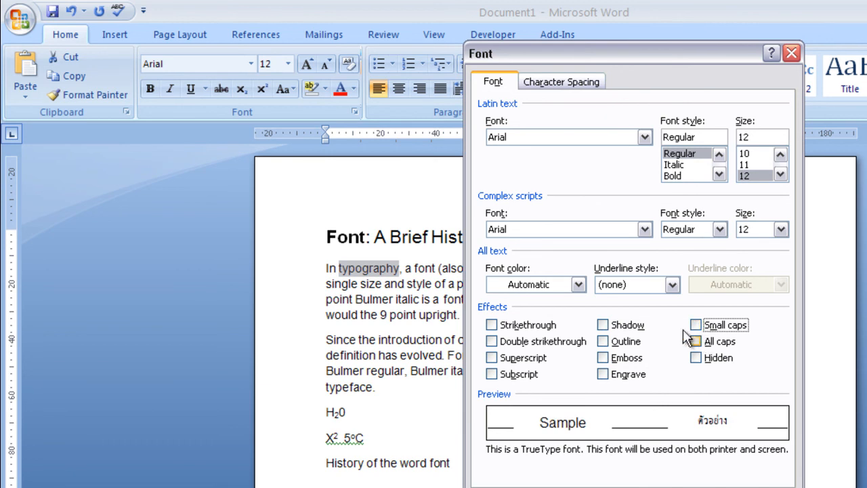
View the underline styles and the character spacing options and close the Font dialog without changes
{"action": "left_click", "coordinate": [670, 285]}
{"action": "left_click", "coordinate": [667, 286]}
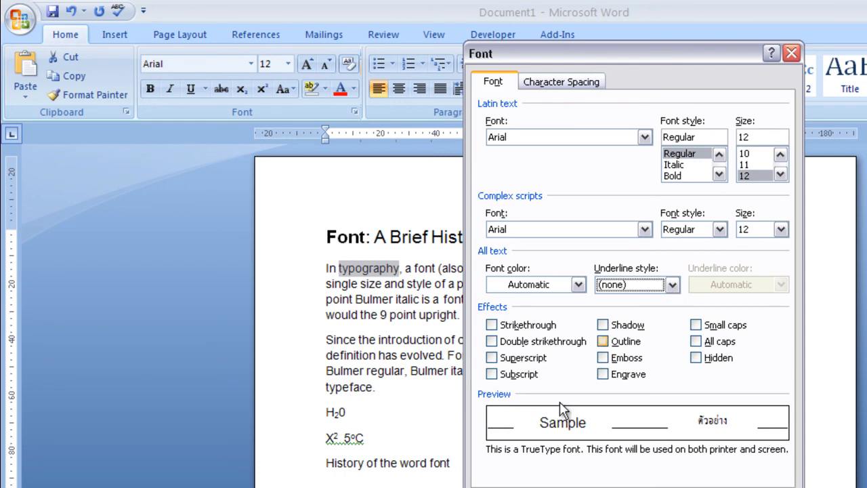
{"action": "left_click", "coordinate": [569, 82]}
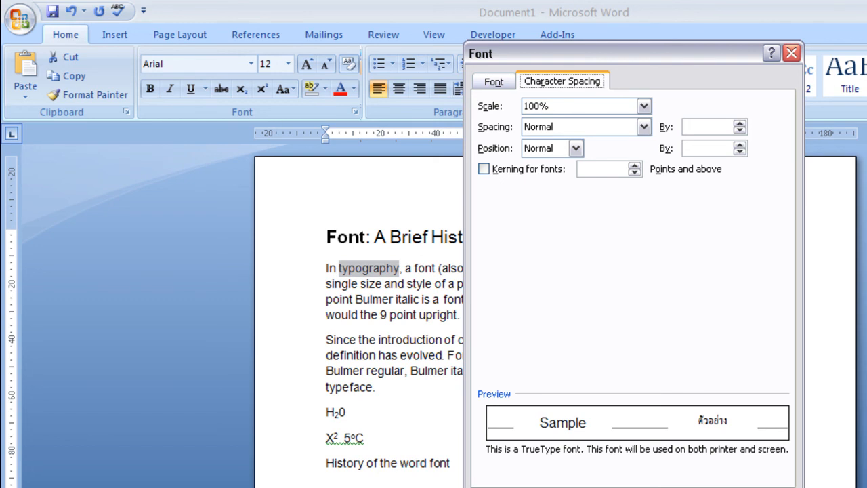
{"action": "key", "text": "Escape"}
Expand the character spacing of the heading "Font: A Brief History" by 4 pt and deselect it
{"action": "left_click_drag", "start_coordinate": [320, 235], "coordinate": [474, 239]}
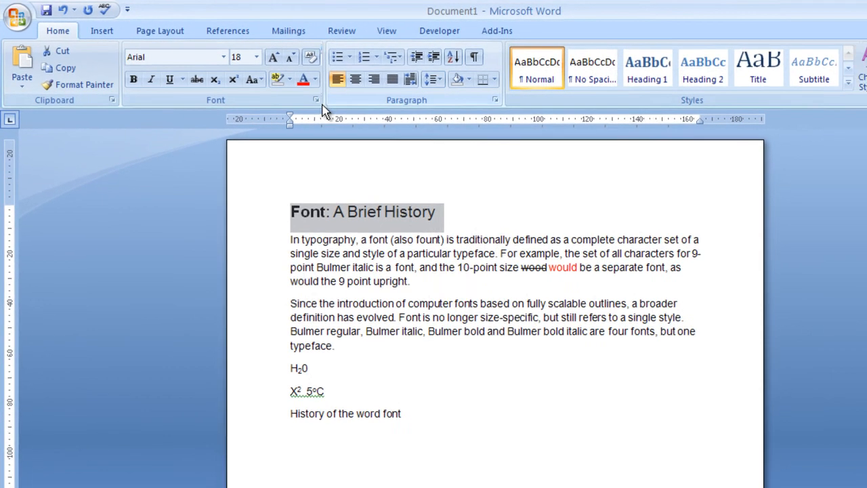
{"action": "left_click", "coordinate": [350, 110]}
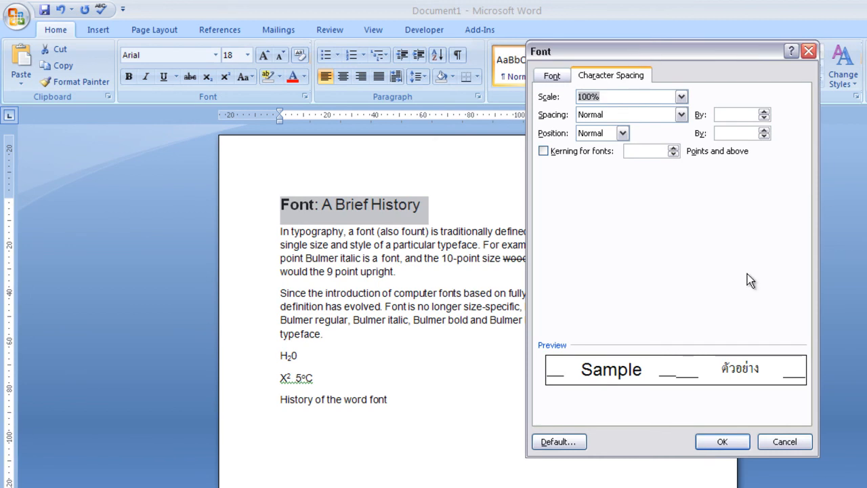
{"action": "left_click", "coordinate": [682, 114]}
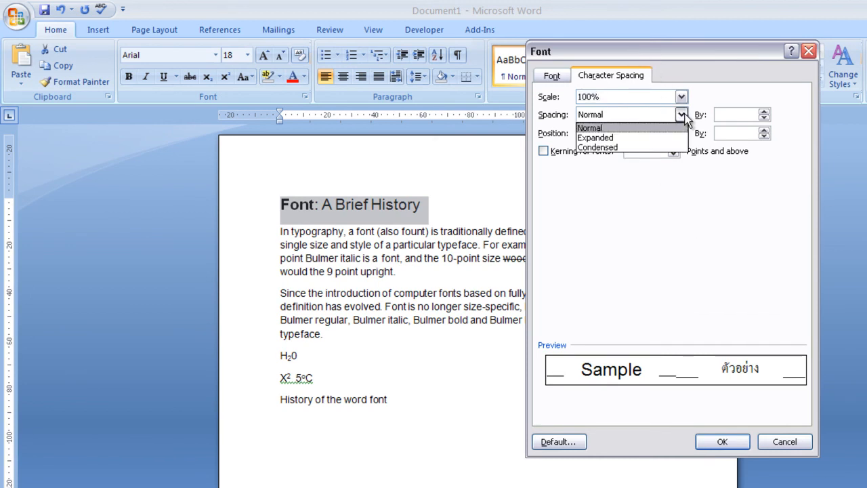
{"action": "left_click", "coordinate": [618, 137]}
{"action": "left_click", "coordinate": [764, 112]}
{"action": "left_click", "coordinate": [764, 112]}
{"action": "left_click", "coordinate": [764, 112]}
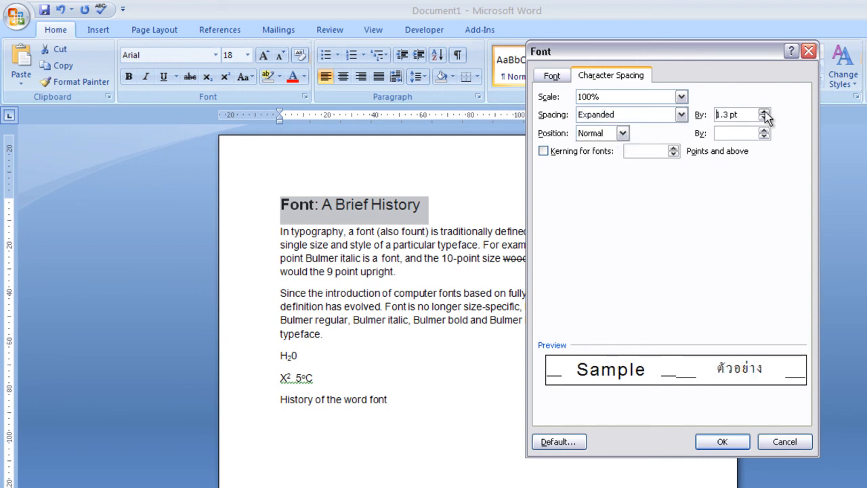
{"action": "left_click", "coordinate": [764, 113]}
{"action": "left_click", "coordinate": [764, 113]}
{"action": "left_click", "coordinate": [763, 113]}
{"action": "left_click", "coordinate": [764, 112]}
{"action": "left_click", "coordinate": [764, 112]}
{"action": "left_click", "coordinate": [764, 112]}
{"action": "left_click", "coordinate": [763, 112]}
{"action": "left_click", "coordinate": [764, 112]}
{"action": "left_click", "coordinate": [764, 112]}
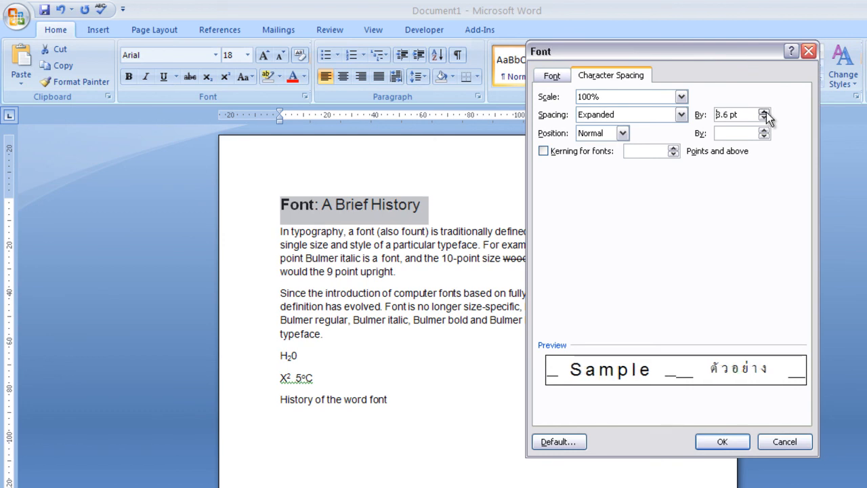
{"action": "left_click", "coordinate": [735, 442]}
{"action": "left_click", "coordinate": [376, 368]}
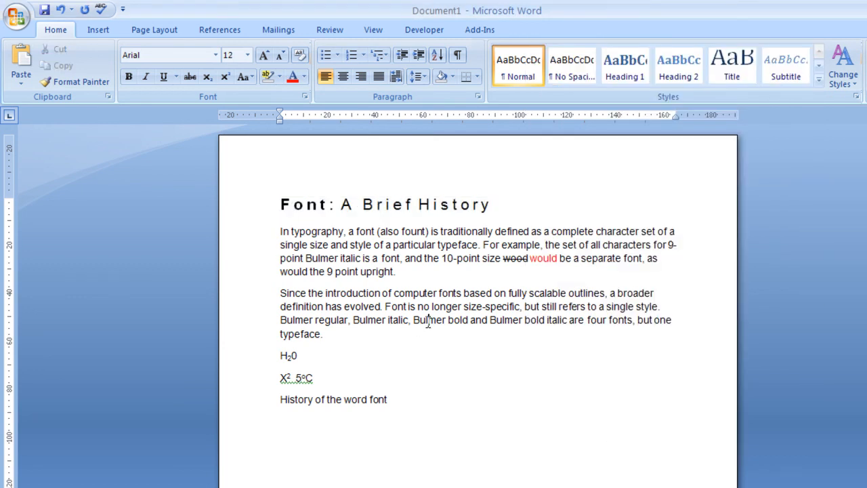
Set the character spacing of the word "Font" in the heading to Normal and deselect it
{"action": "left_click_drag", "start_coordinate": [280, 205], "coordinate": [328, 203]}
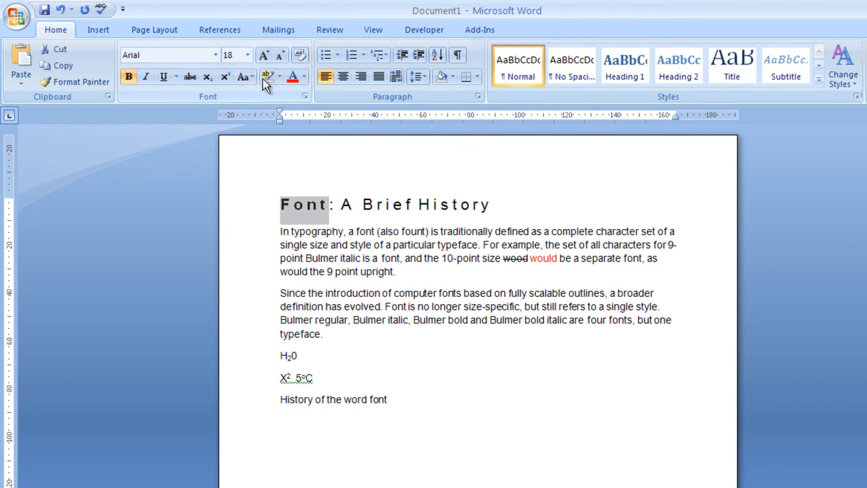
{"action": "left_click", "coordinate": [304, 97]}
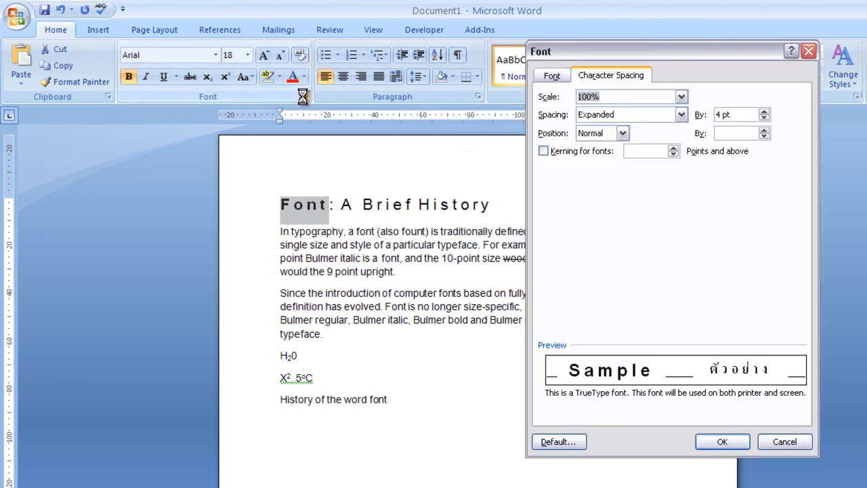
{"action": "left_click", "coordinate": [636, 114]}
{"action": "left_click", "coordinate": [619, 126]}
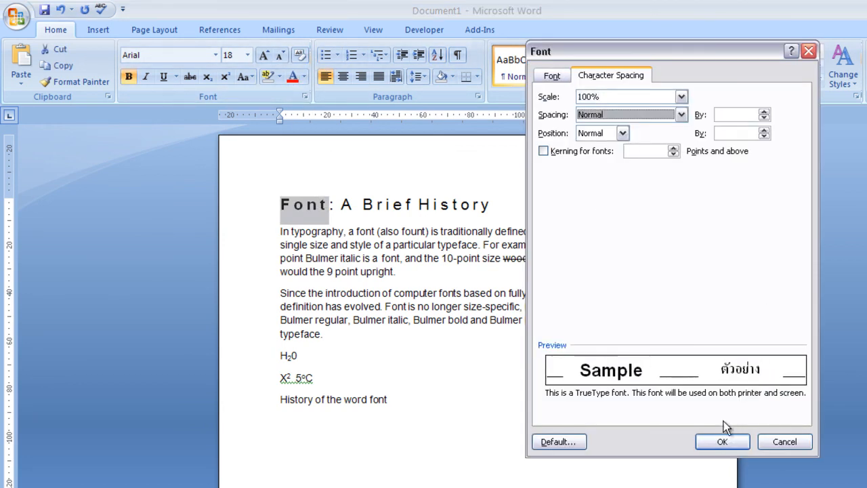
{"action": "left_click", "coordinate": [722, 441]}
{"action": "left_click", "coordinate": [432, 362]}
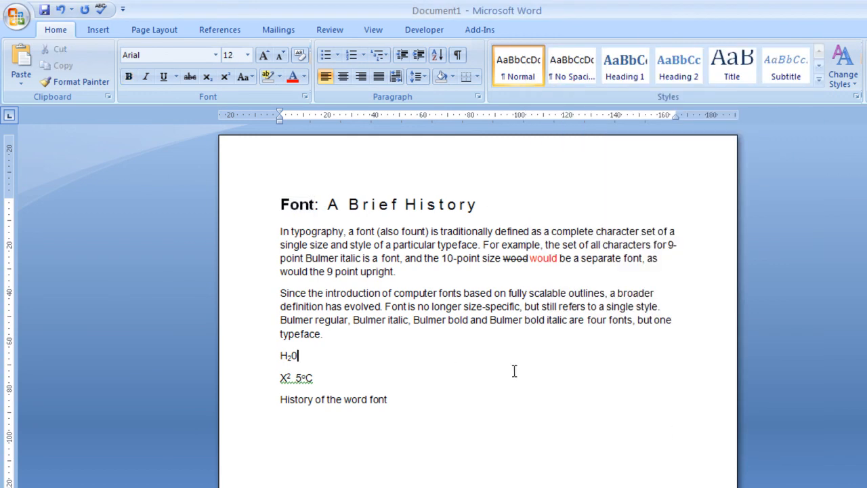
{"action": "left_click", "coordinate": [515, 371]}
{"action": "left_click", "coordinate": [419, 414]}
{"action": "key", "text": "ctrl+a"}
{"action": "left_click", "coordinate": [538, 484]}
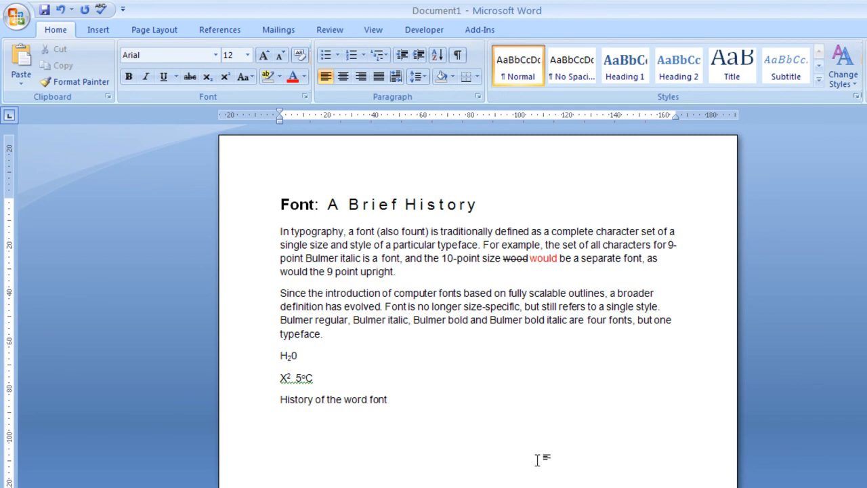